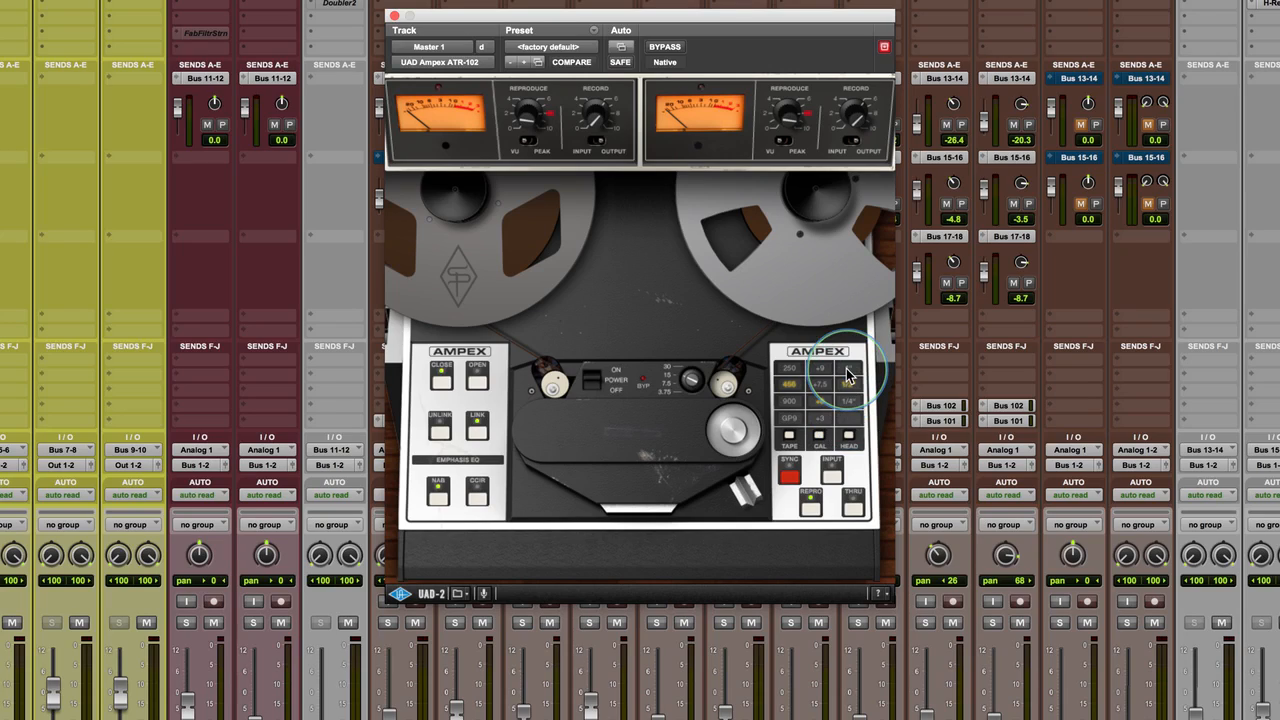
- Select the 1/2" head on the tape machine, keeping 456 tape and the Repro signal path
left_click(848, 388)
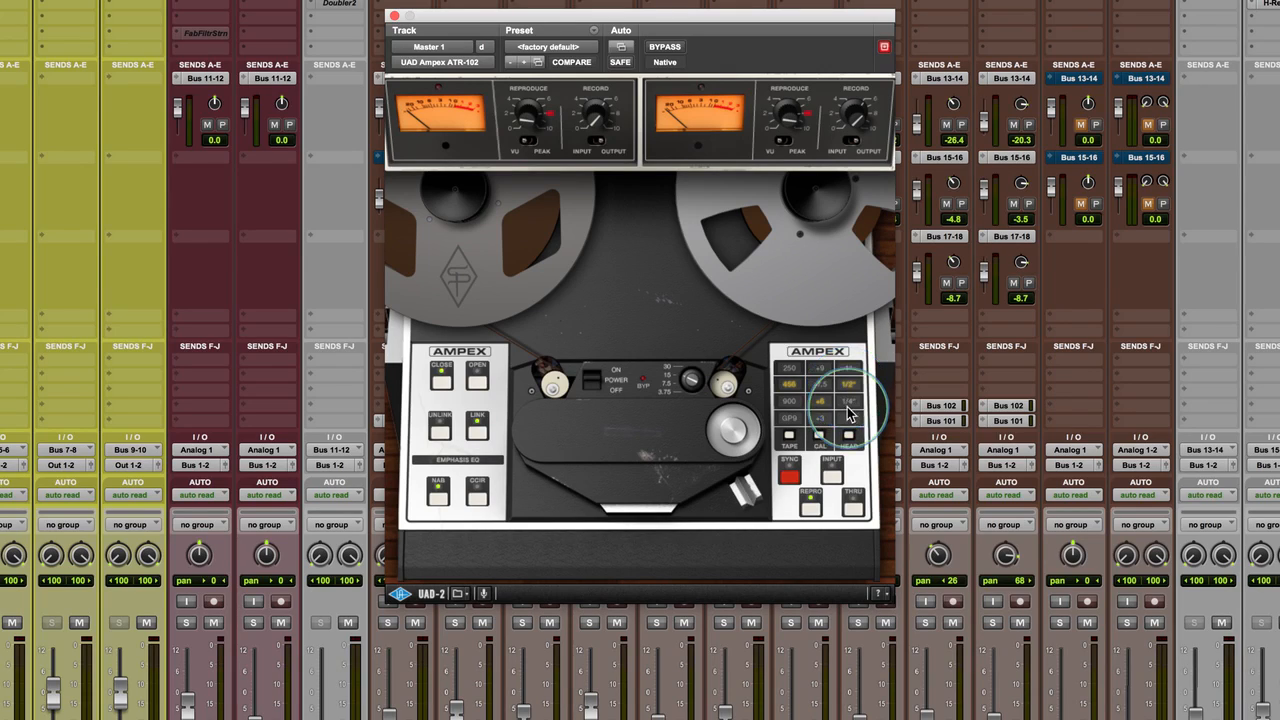
left_click(789, 470)
left_click(811, 511)
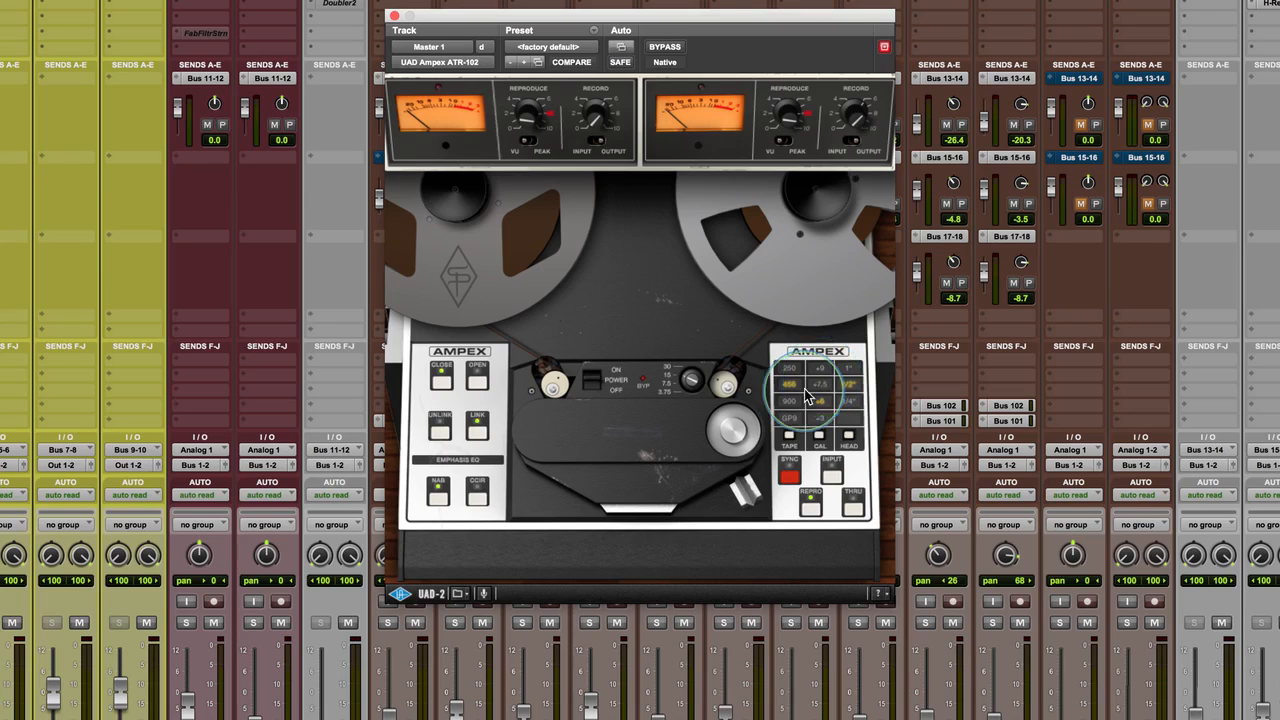
left_click(790, 438)
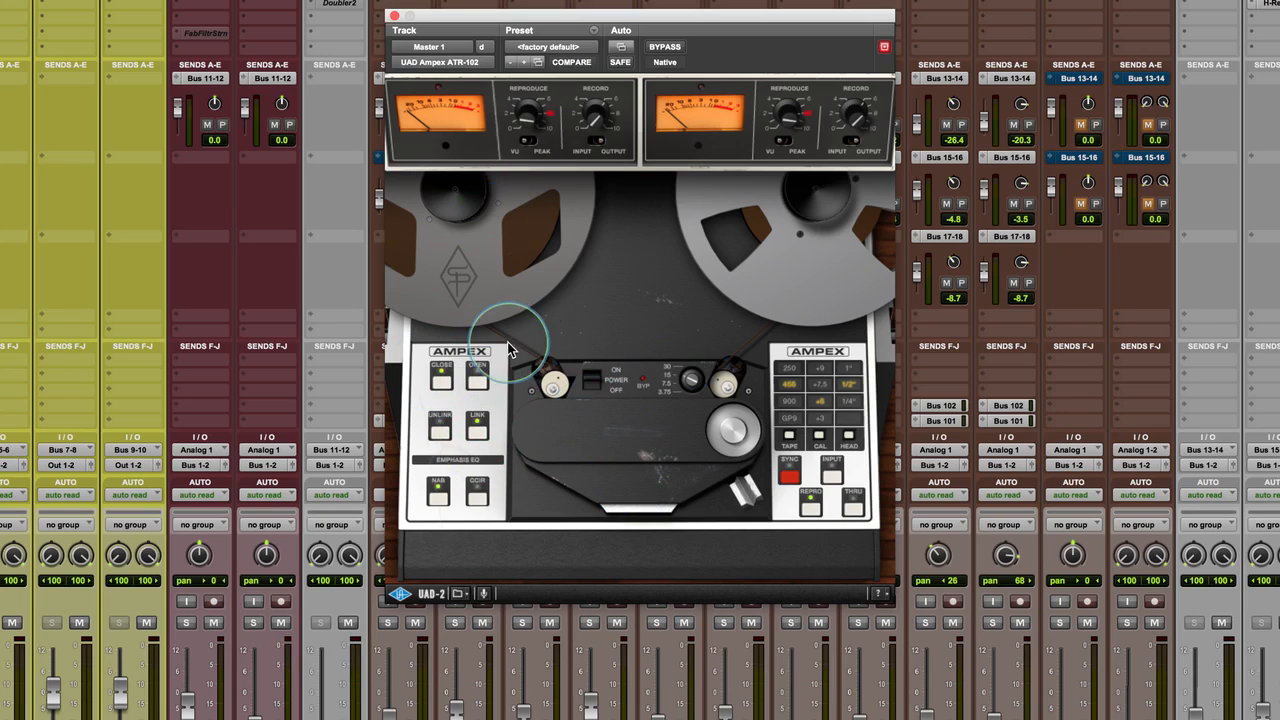
- Open the tape machine's hidden calibration controls, with wow & flutter on and noise off
left_click(480, 383)
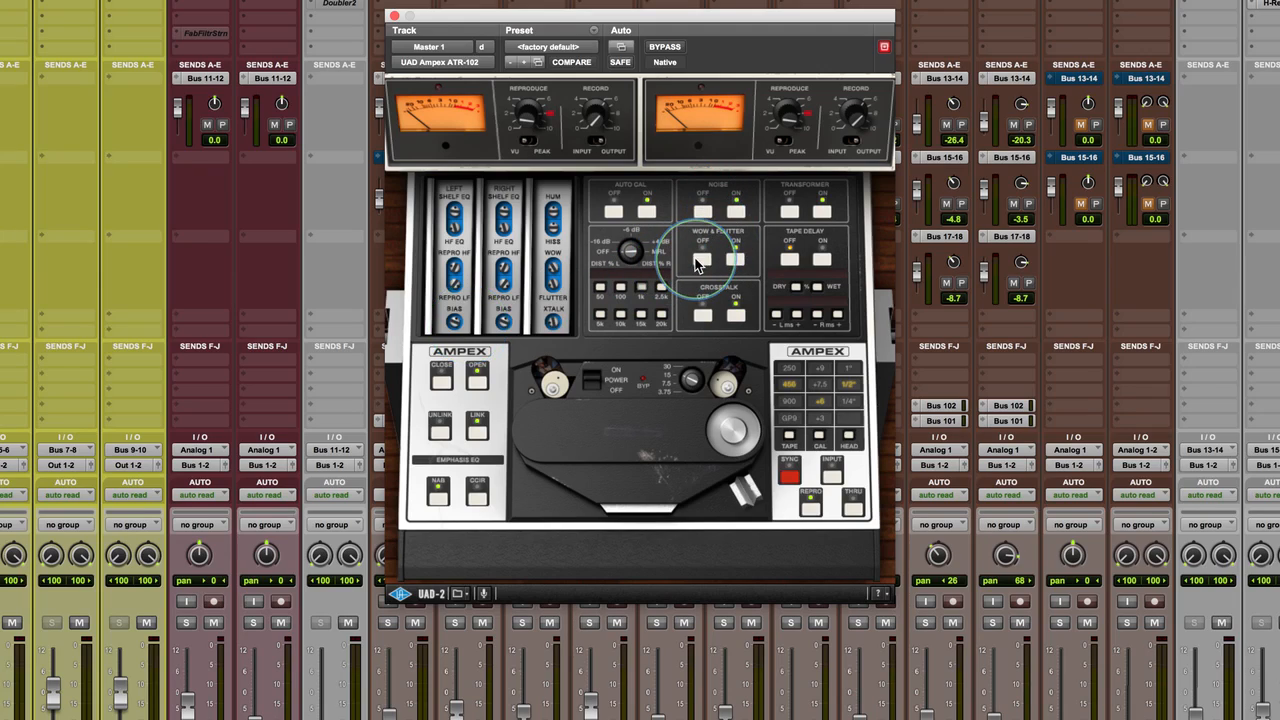
left_click(737, 259)
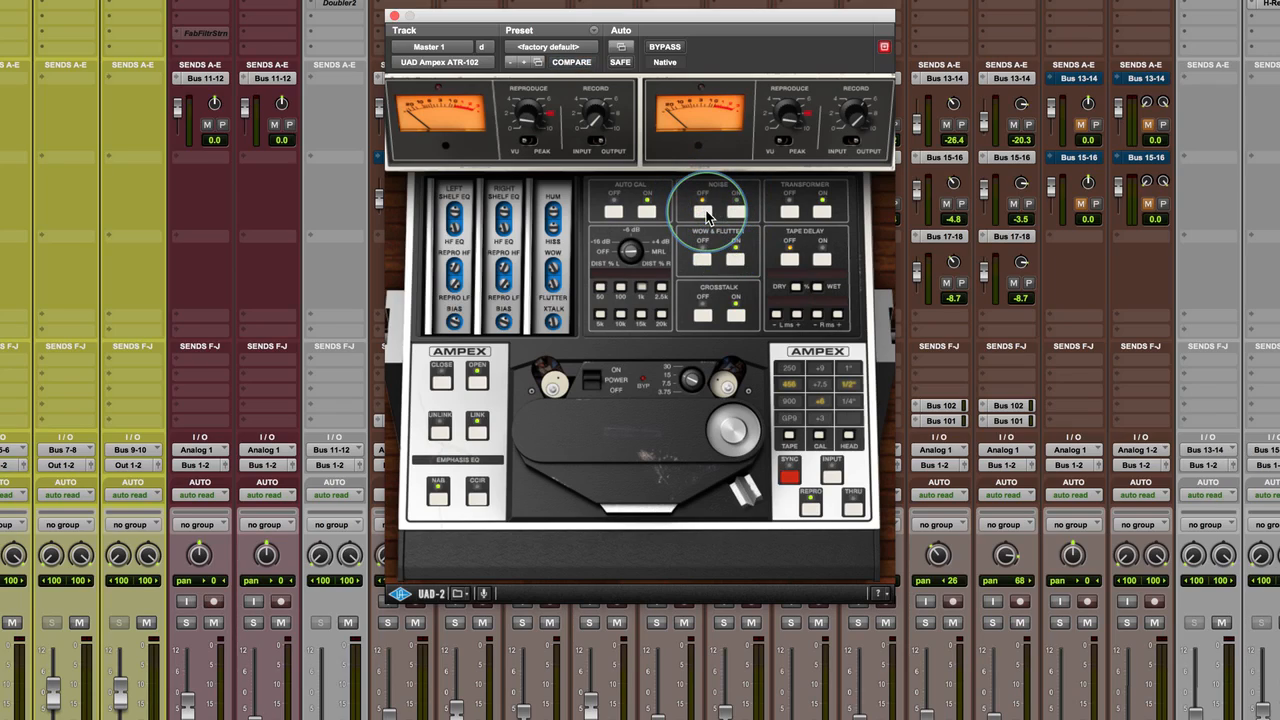
left_click(733, 212)
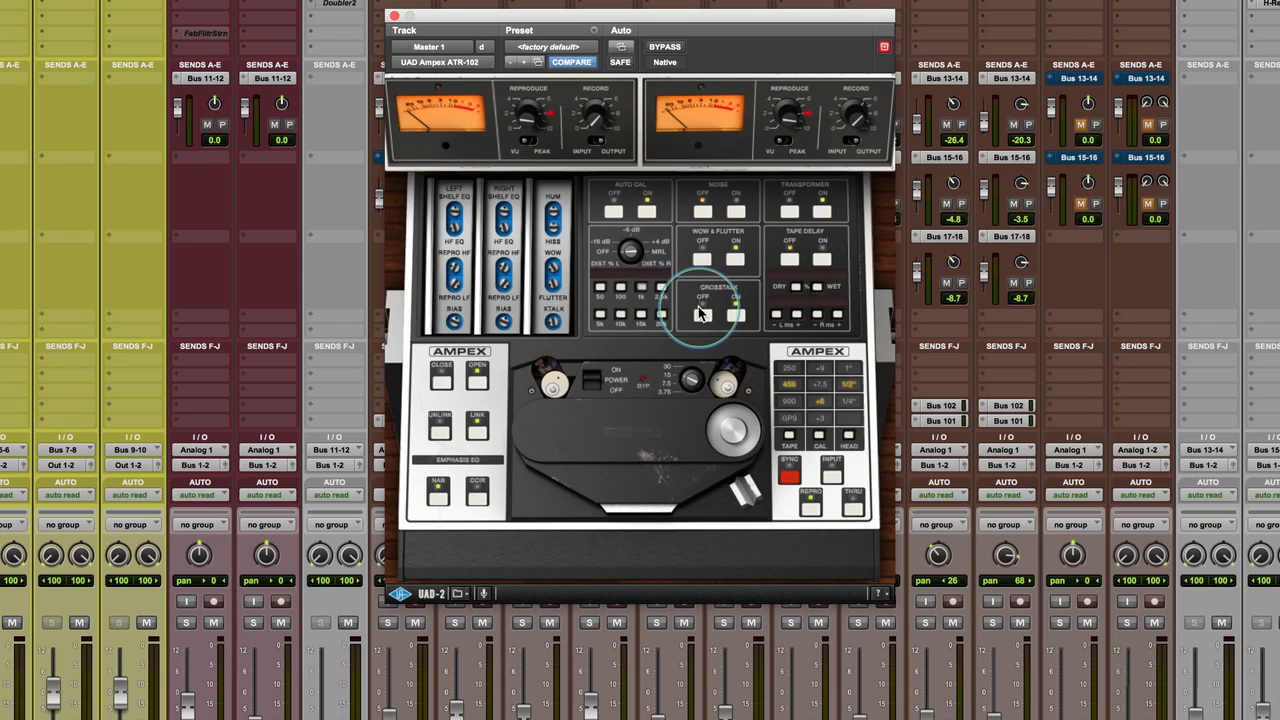
- Try the tape delay with a changed tape speed, restore the speed and switch the delay off again
left_click(821, 259)
left_click(691, 381)
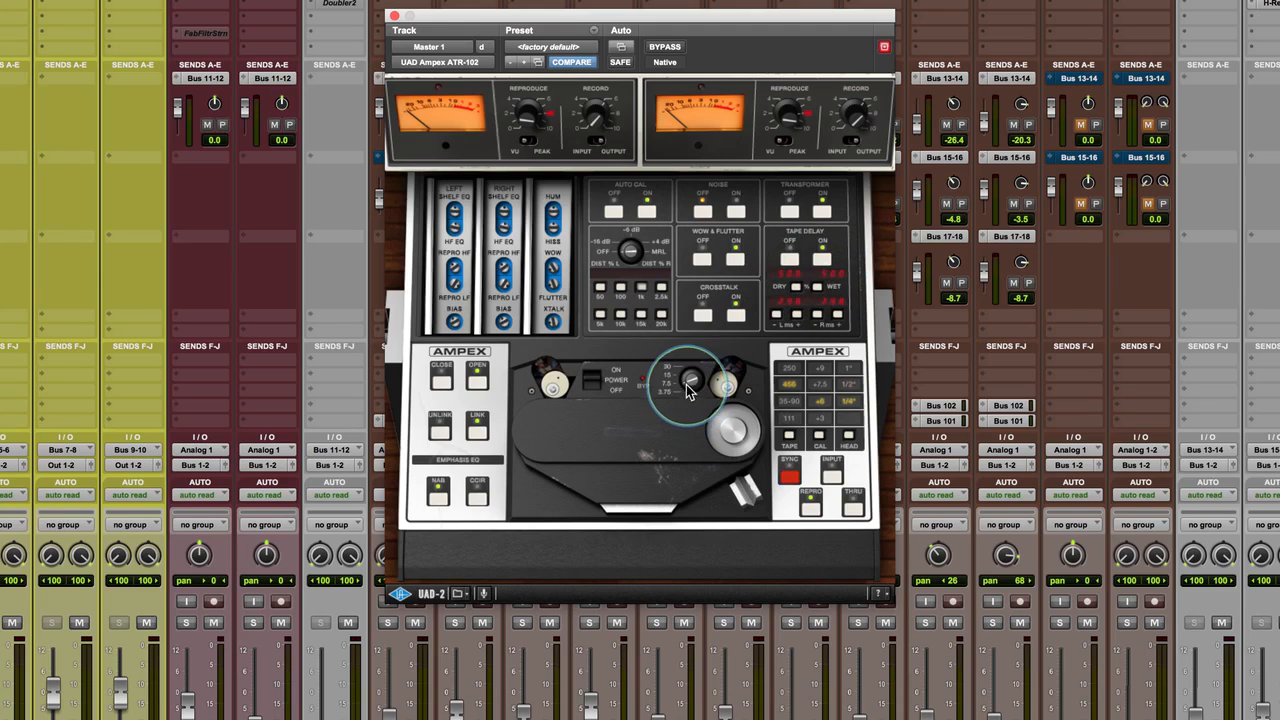
left_click(689, 383)
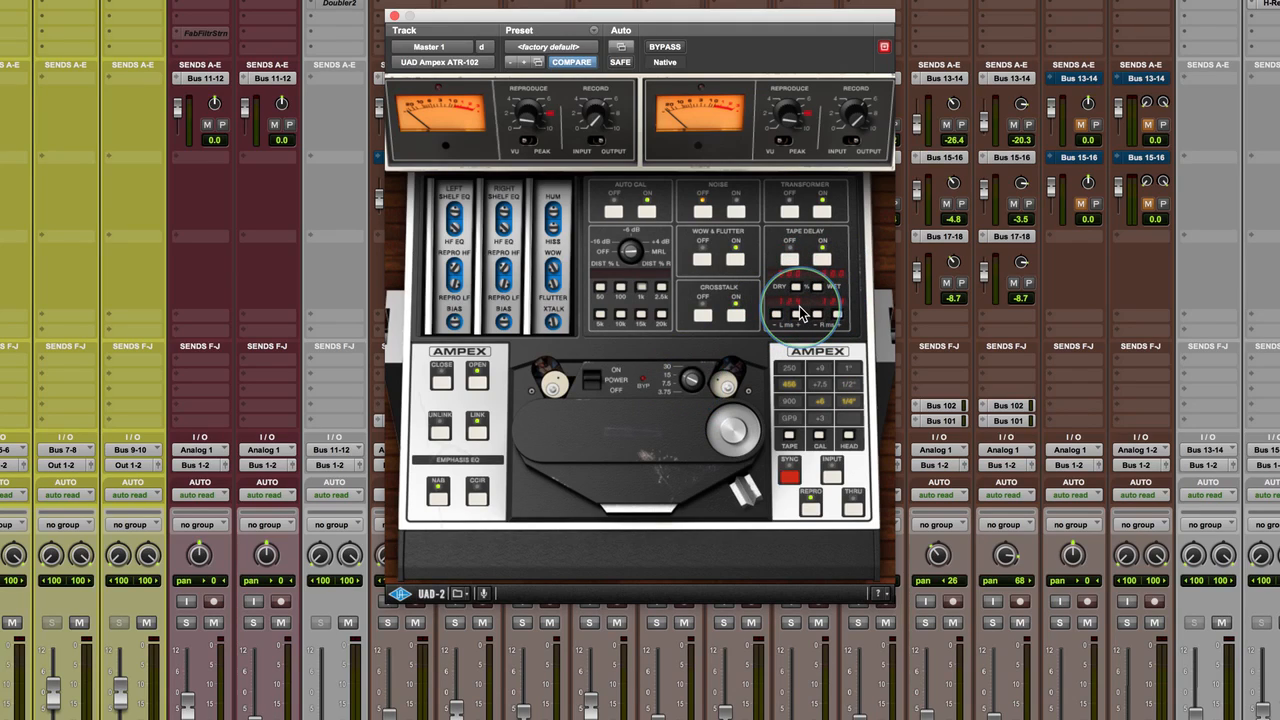
left_click(790, 260)
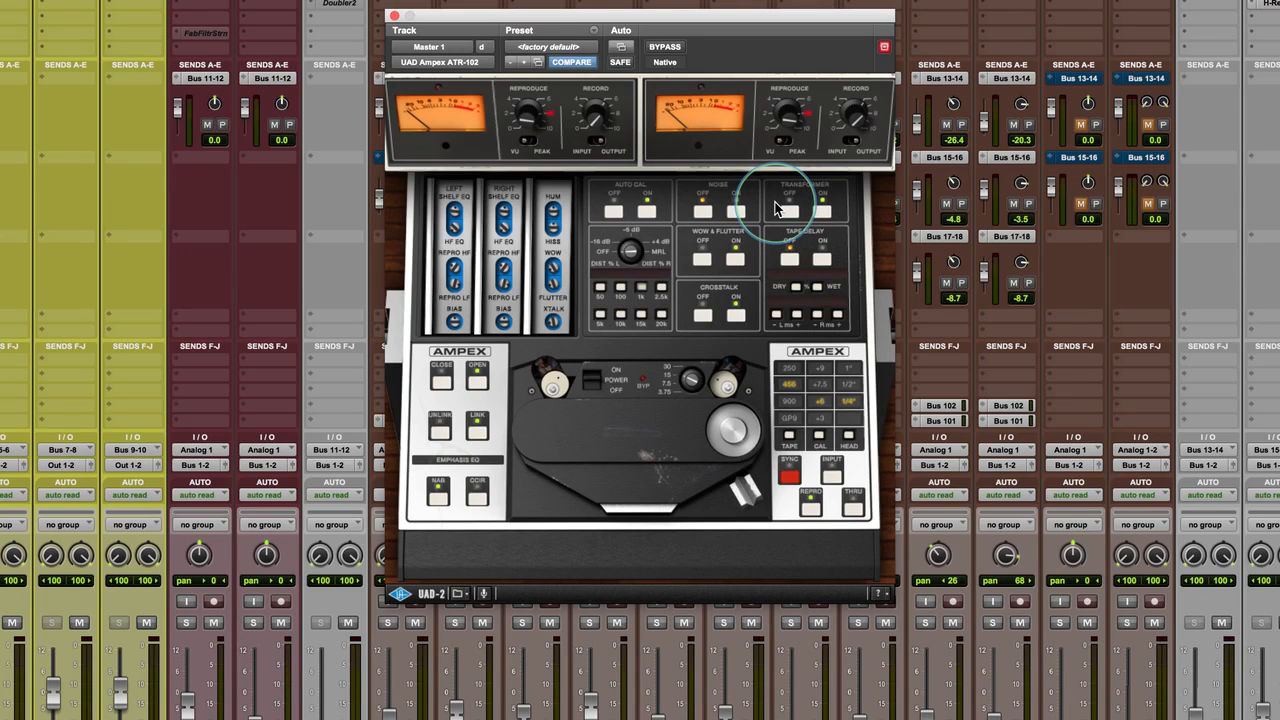
- Select the 1/4" head with the transformer on, and mute the Bus 7-8 and Bus 9-10 tracks
left_click(786, 209)
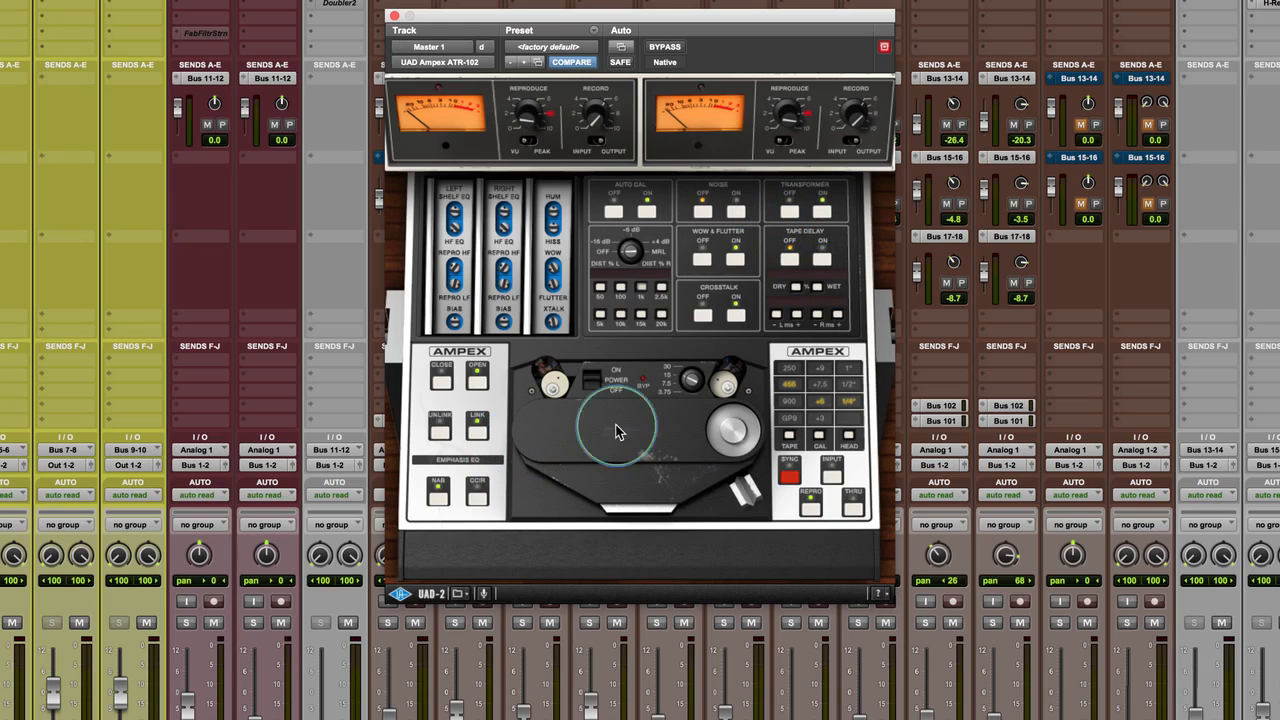
left_click(848, 401)
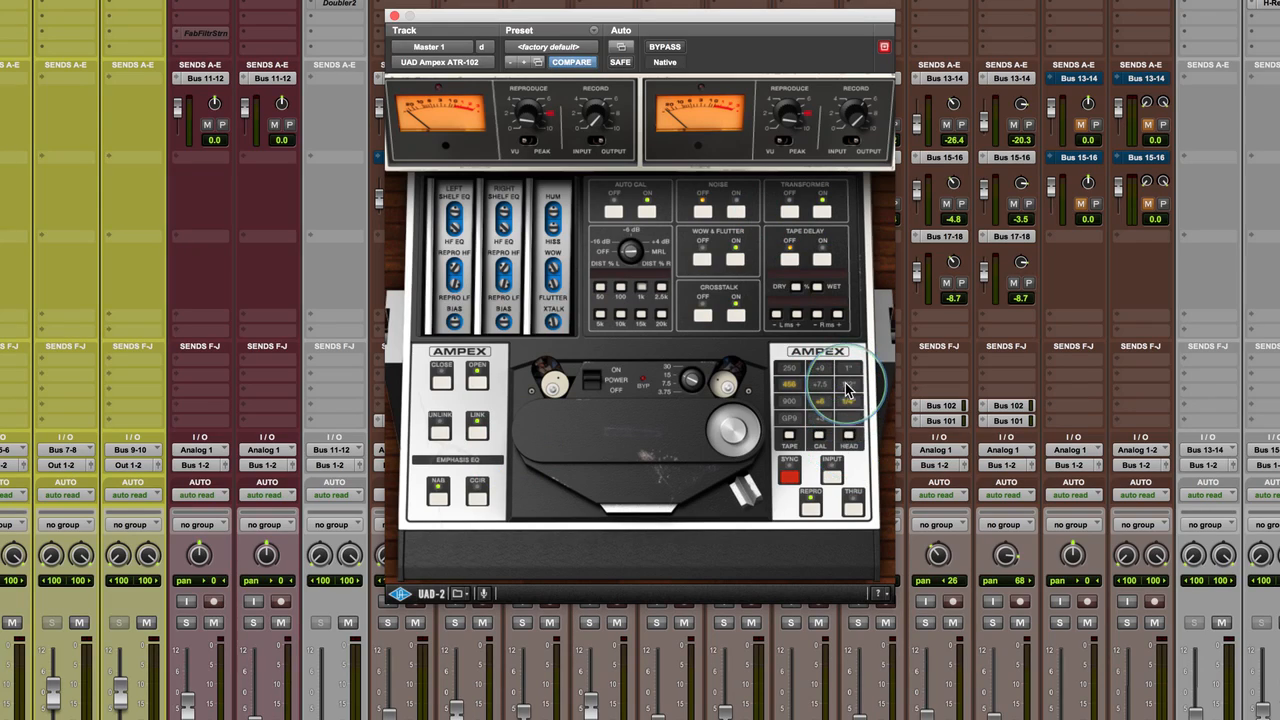
left_click(78, 622)
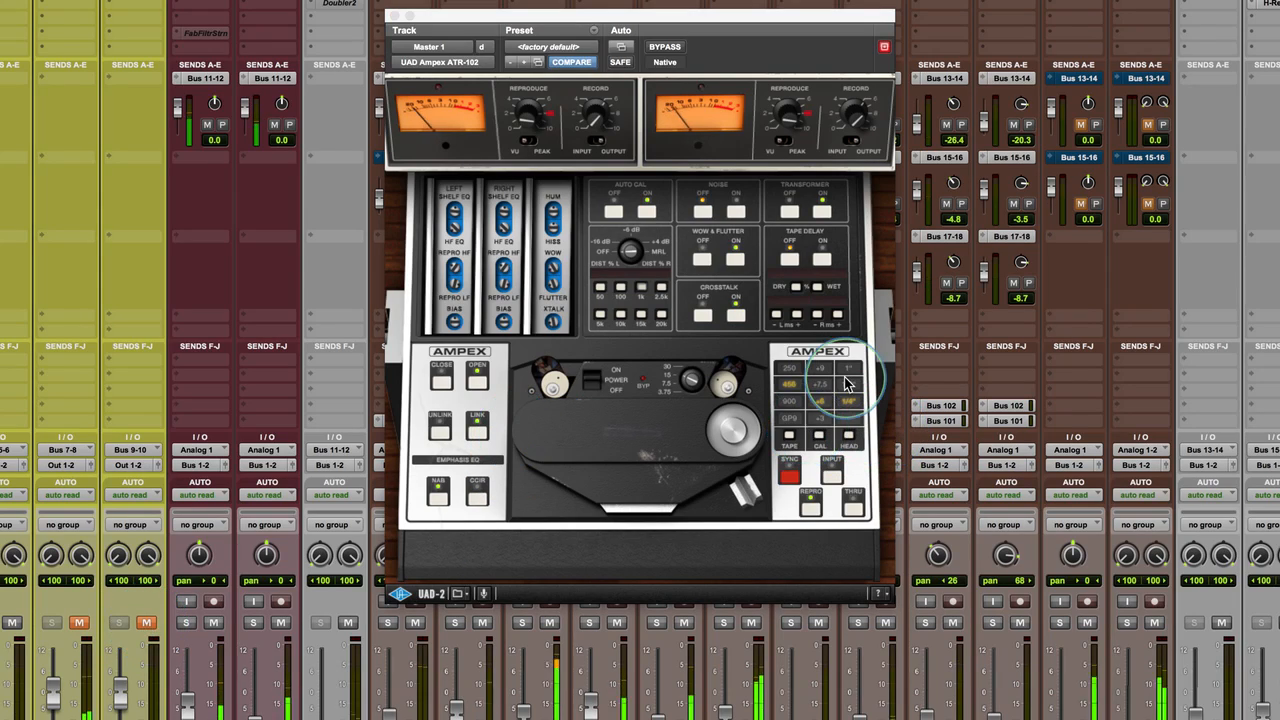
- Configure the machine for 111 tape on the 1/4" head, with +3 calibration and a lower tape speed
left_click(820, 419)
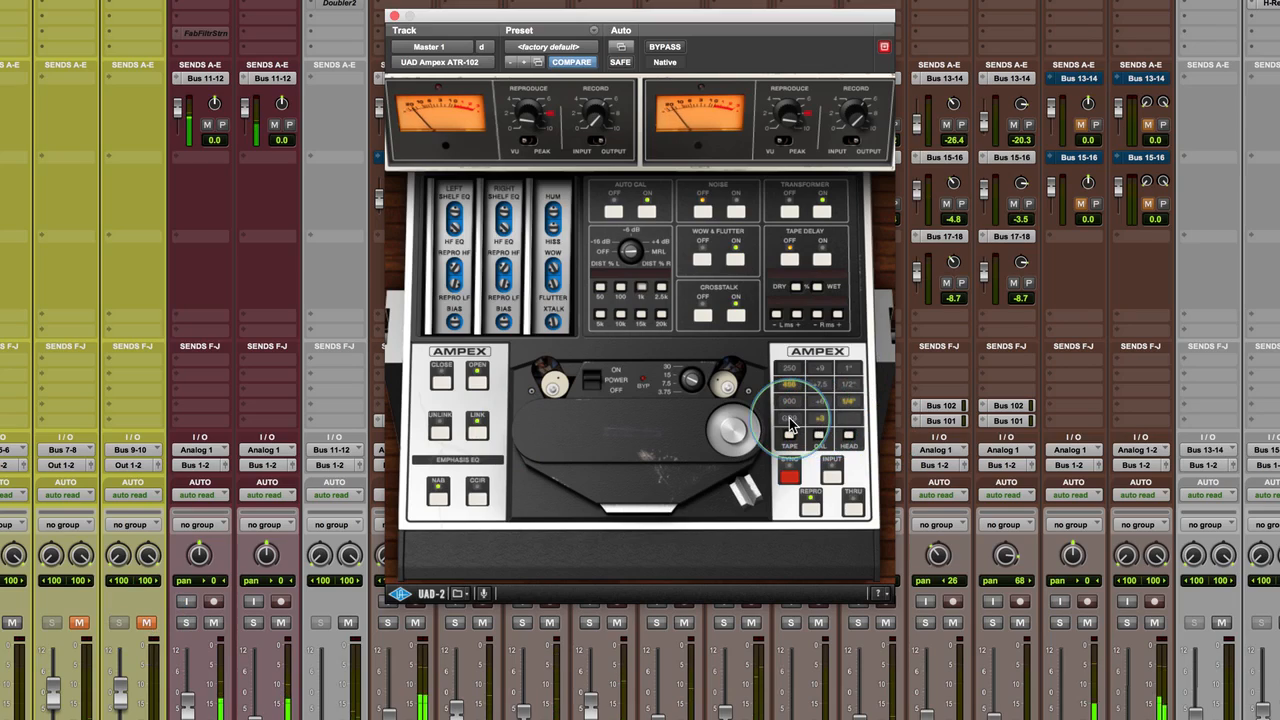
left_click_drag(684, 382, 679, 428)
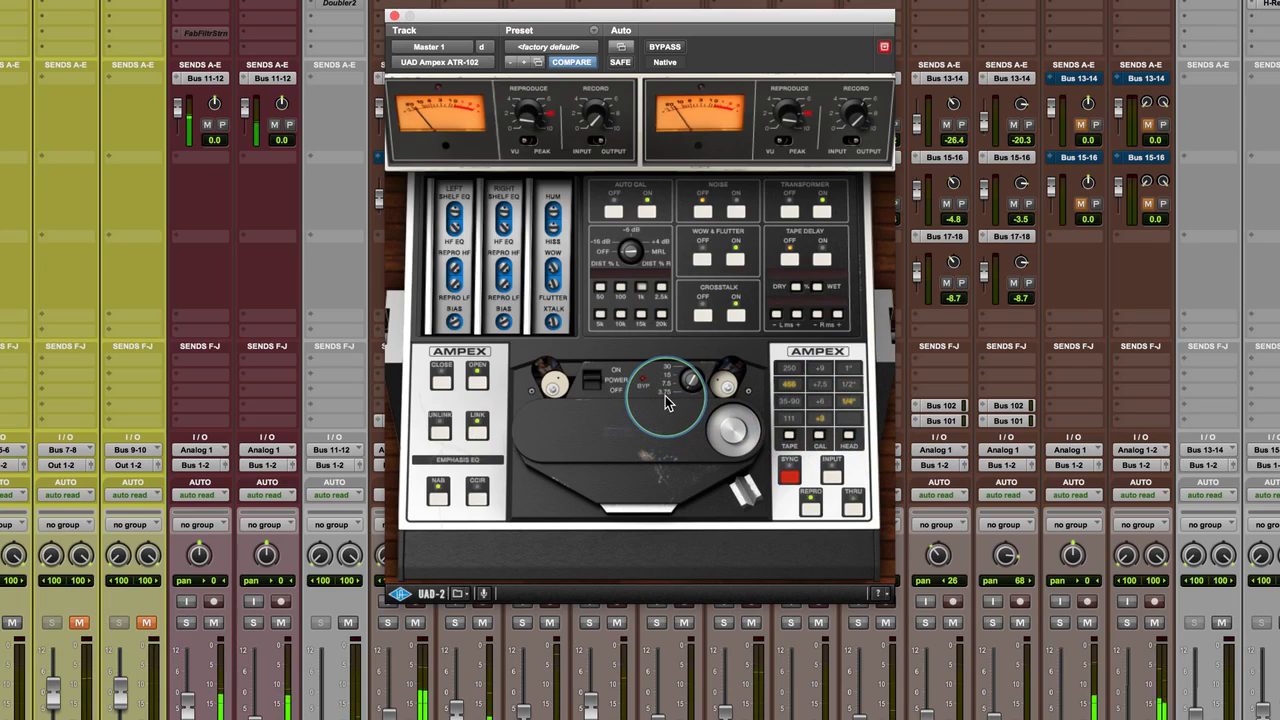
left_click(846, 401)
left_click(790, 421)
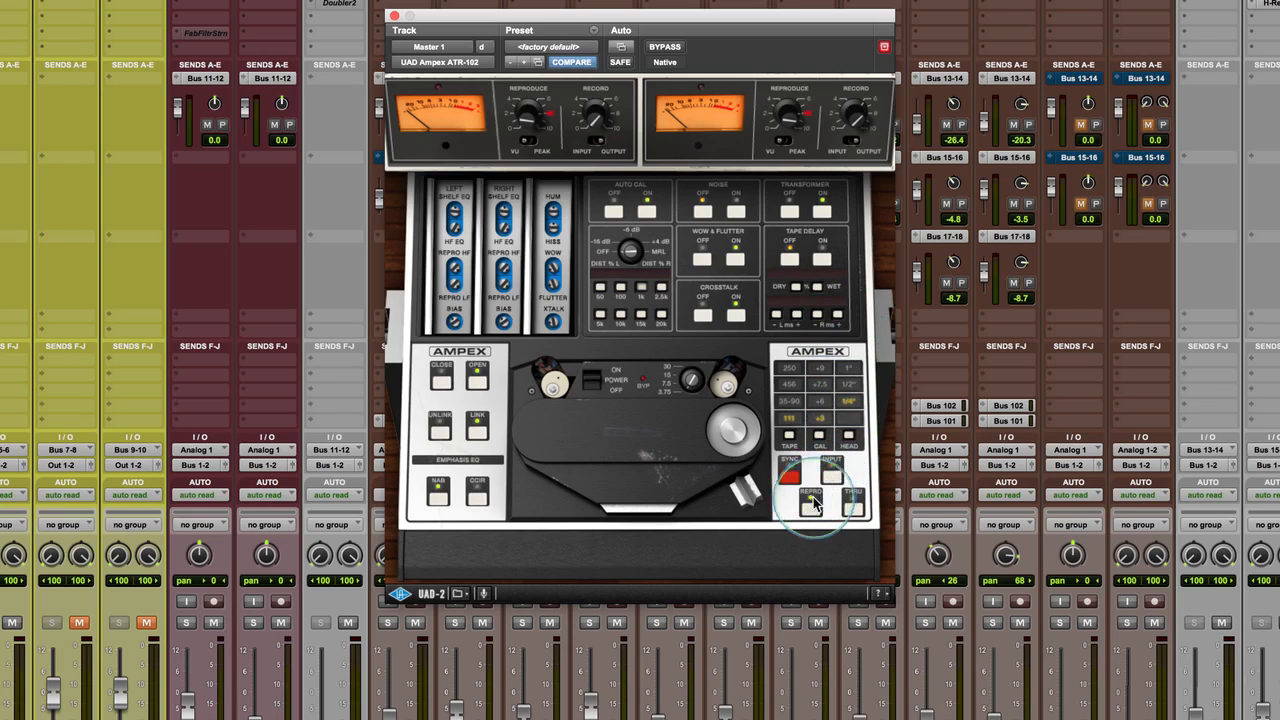
- Select the 1" head with GP9 tape, and power the machine off and on during playback to compare
left_click(848, 440)
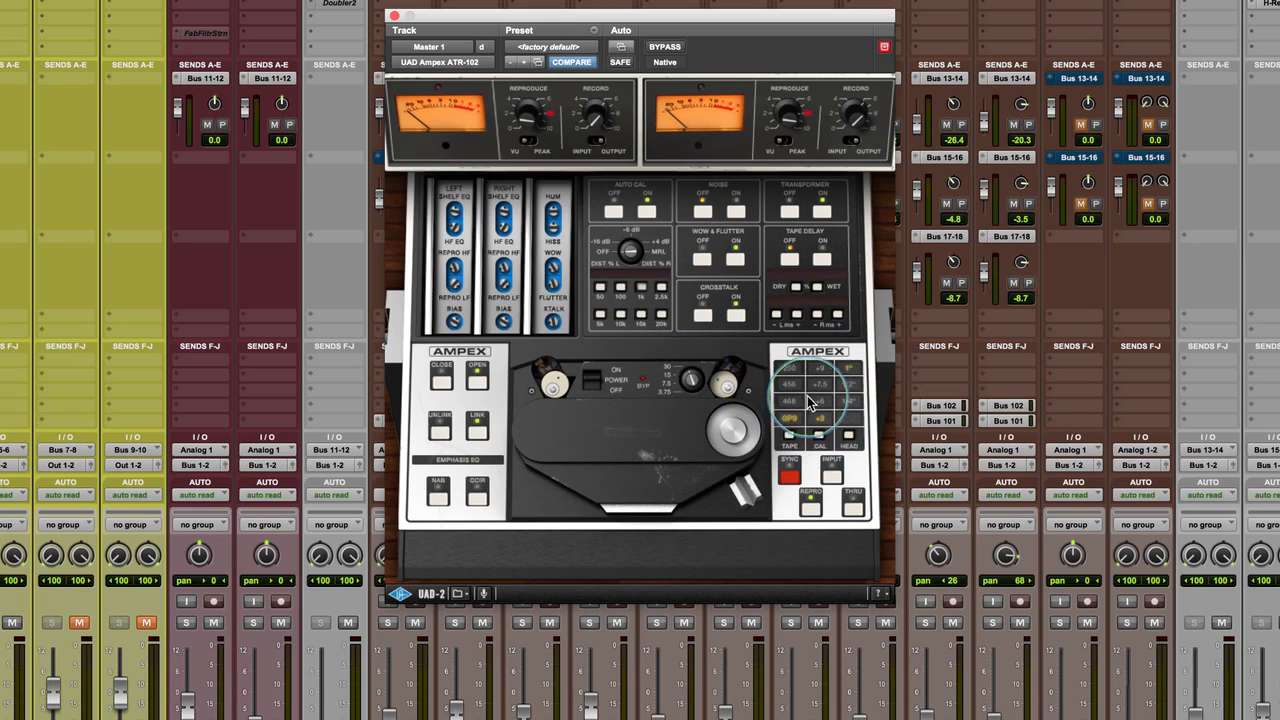
left_click(790, 433)
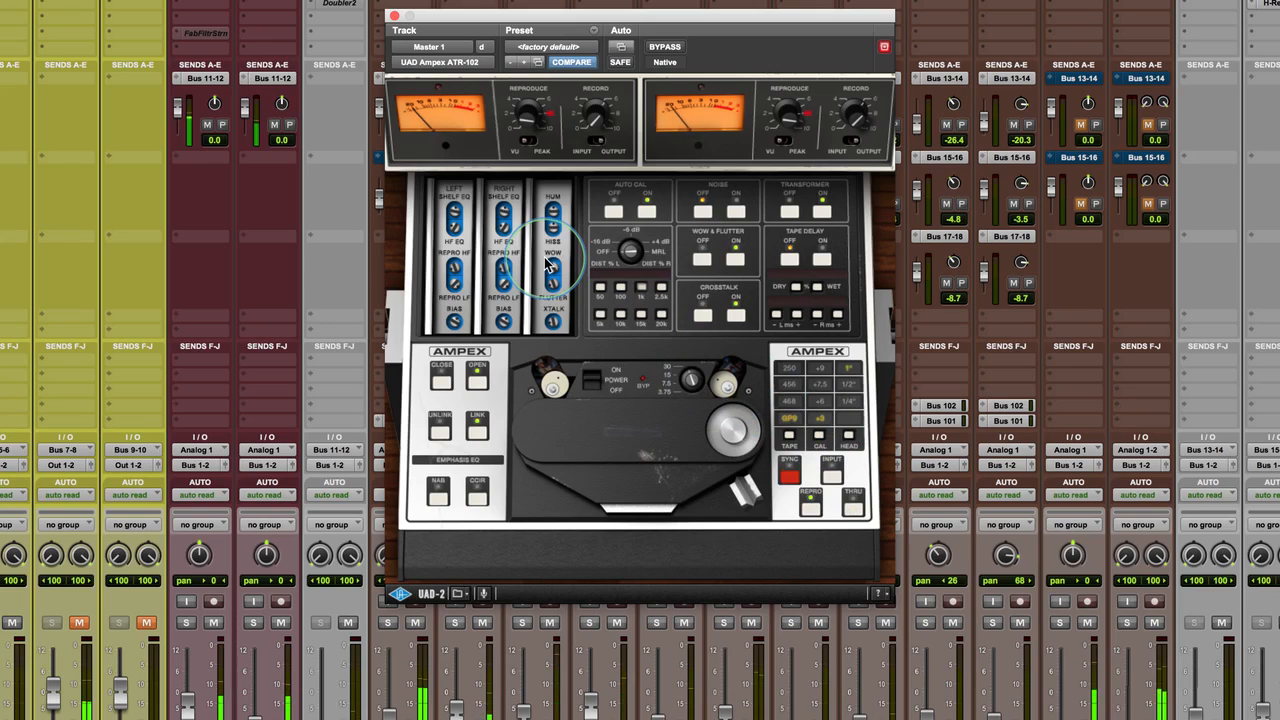
left_click(615, 396)
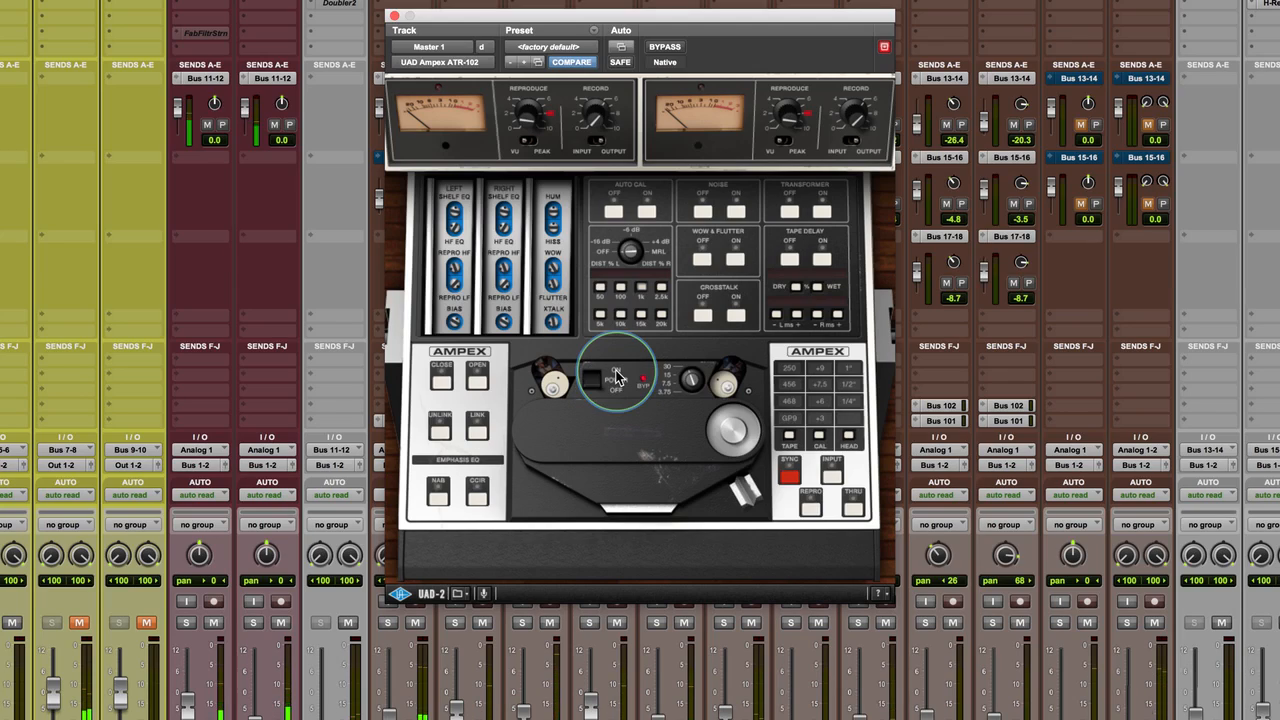
left_click(617, 377)
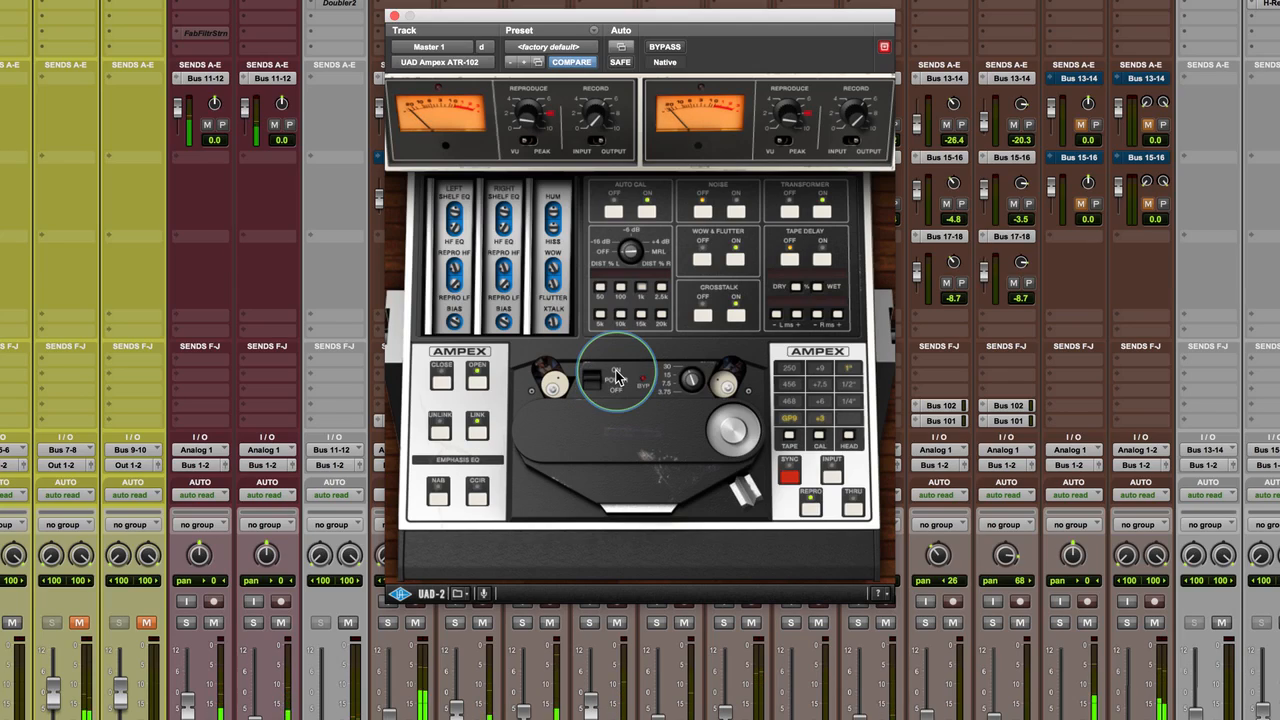
- Compare tape speeds from 3.75 up to 30 ips during playback, starting from the 1/2" head and finishing at 15 ips
left_click(842, 387)
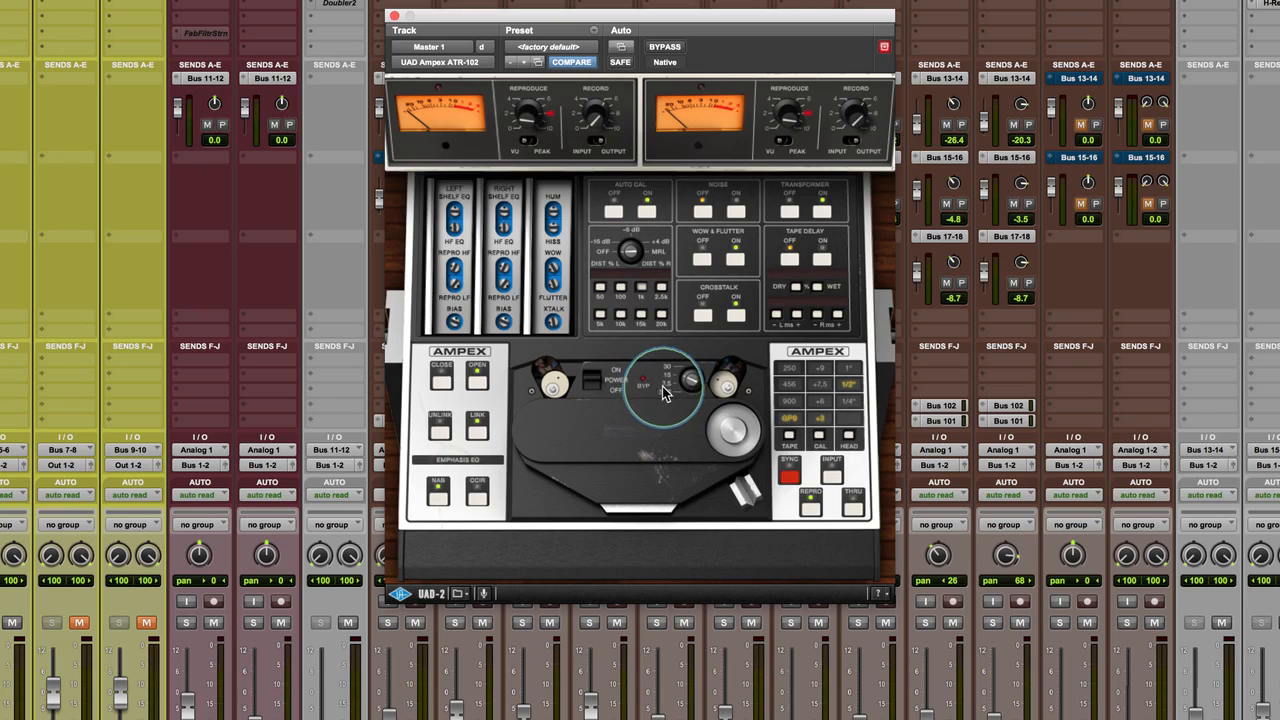
left_click(668, 390)
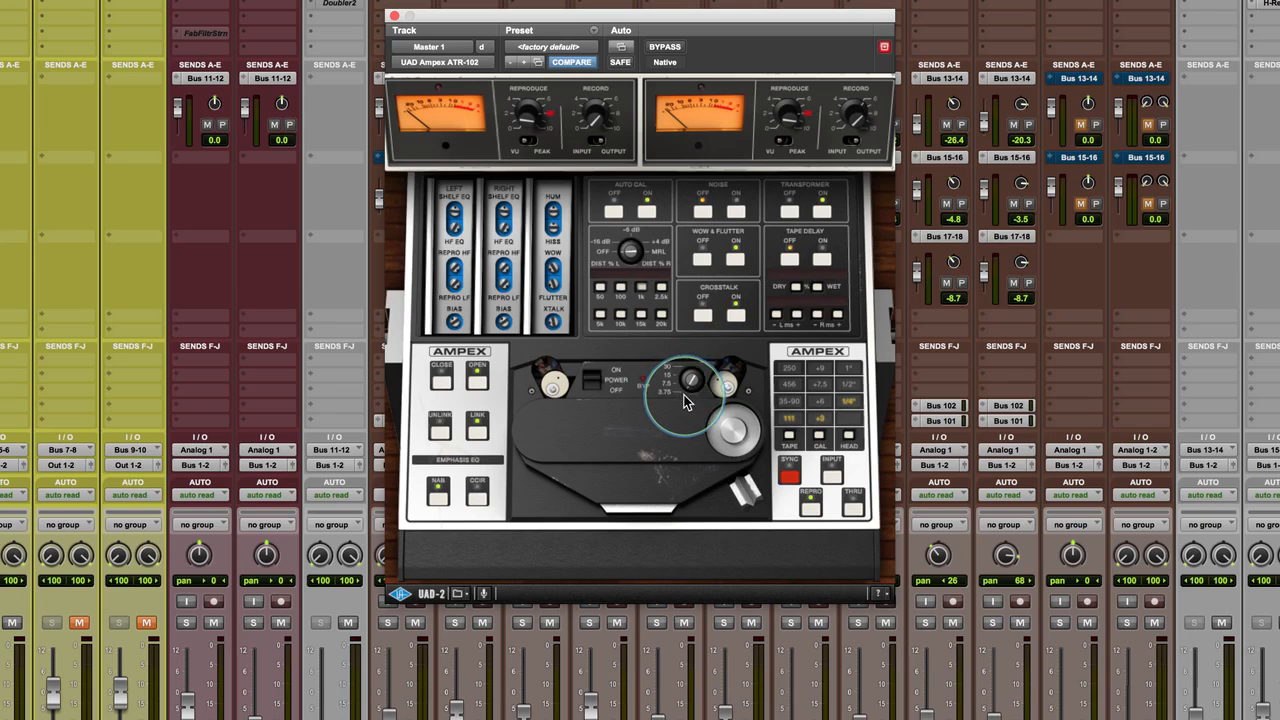
left_click_drag(686, 402, 686, 360)
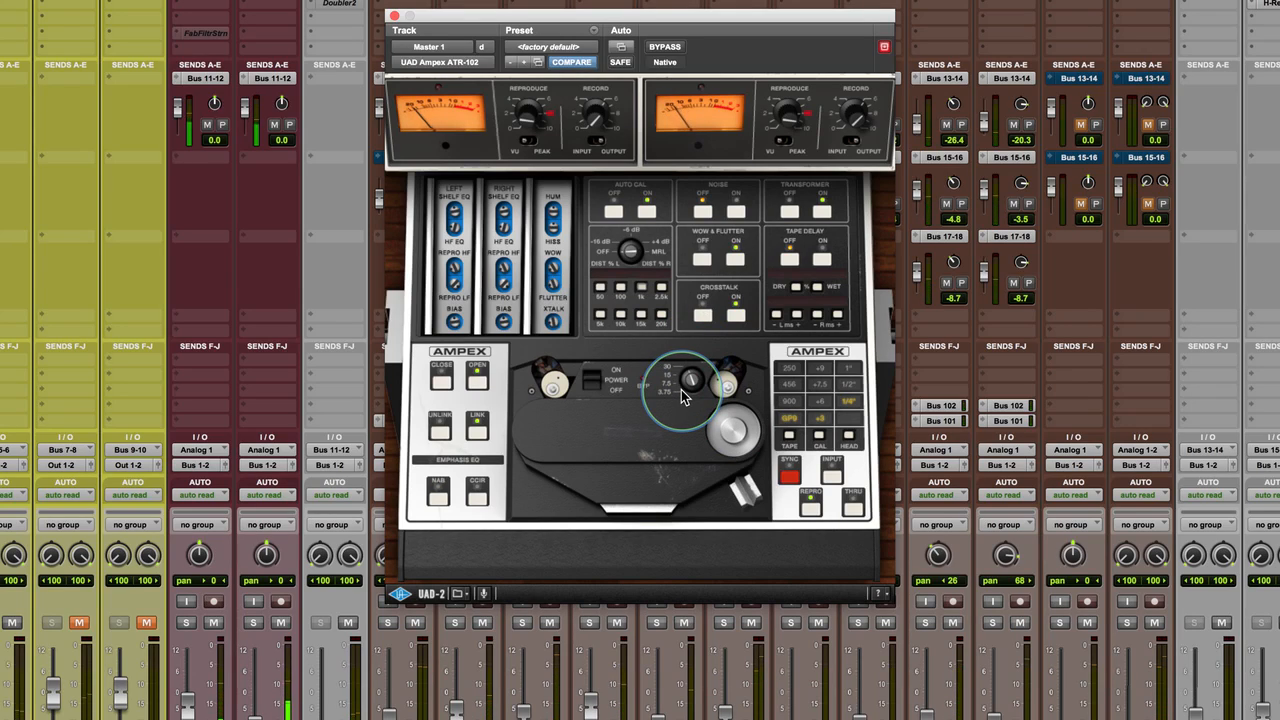
left_click_drag(681, 389, 688, 381)
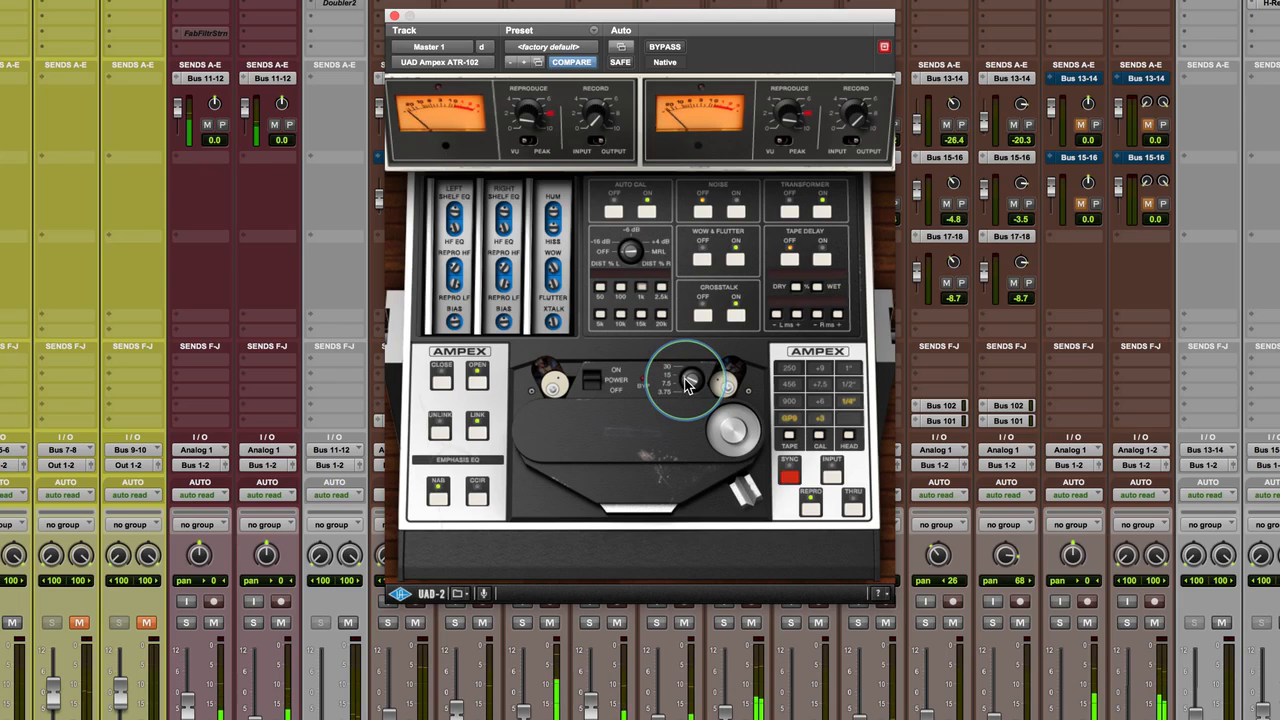
left_click_drag(686, 386, 686, 395)
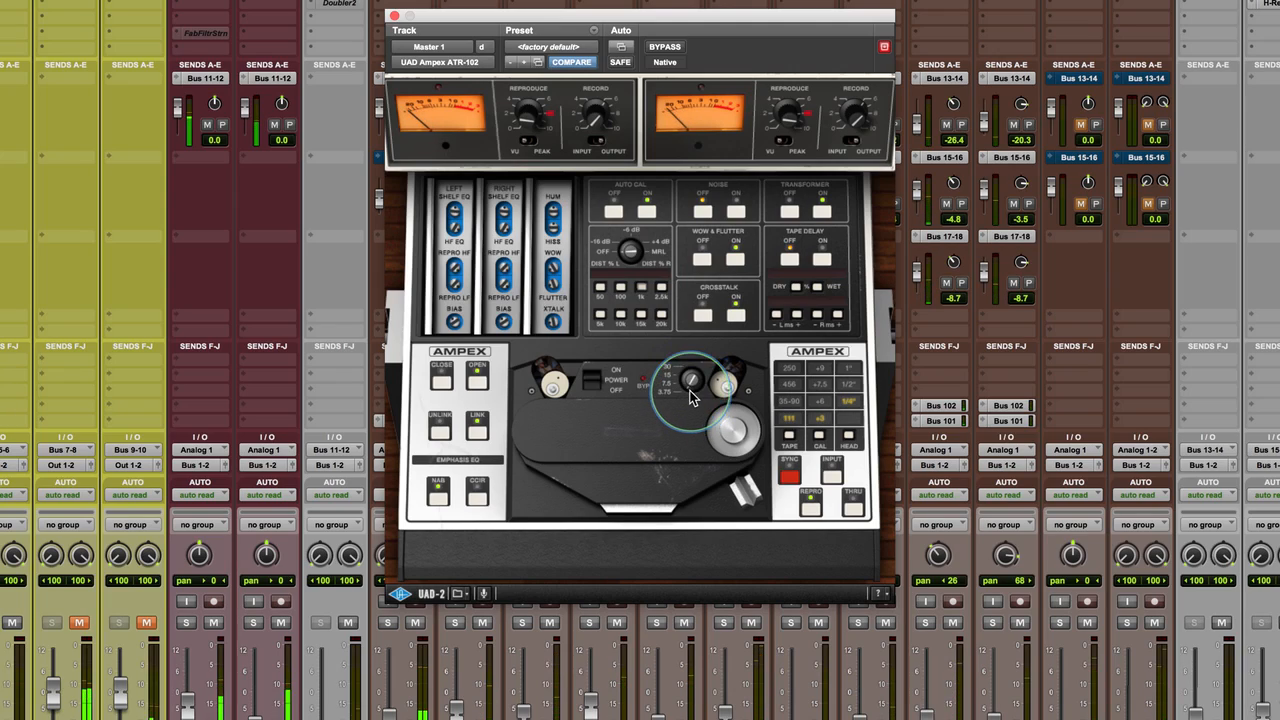
left_click_drag(686, 387, 686, 328)
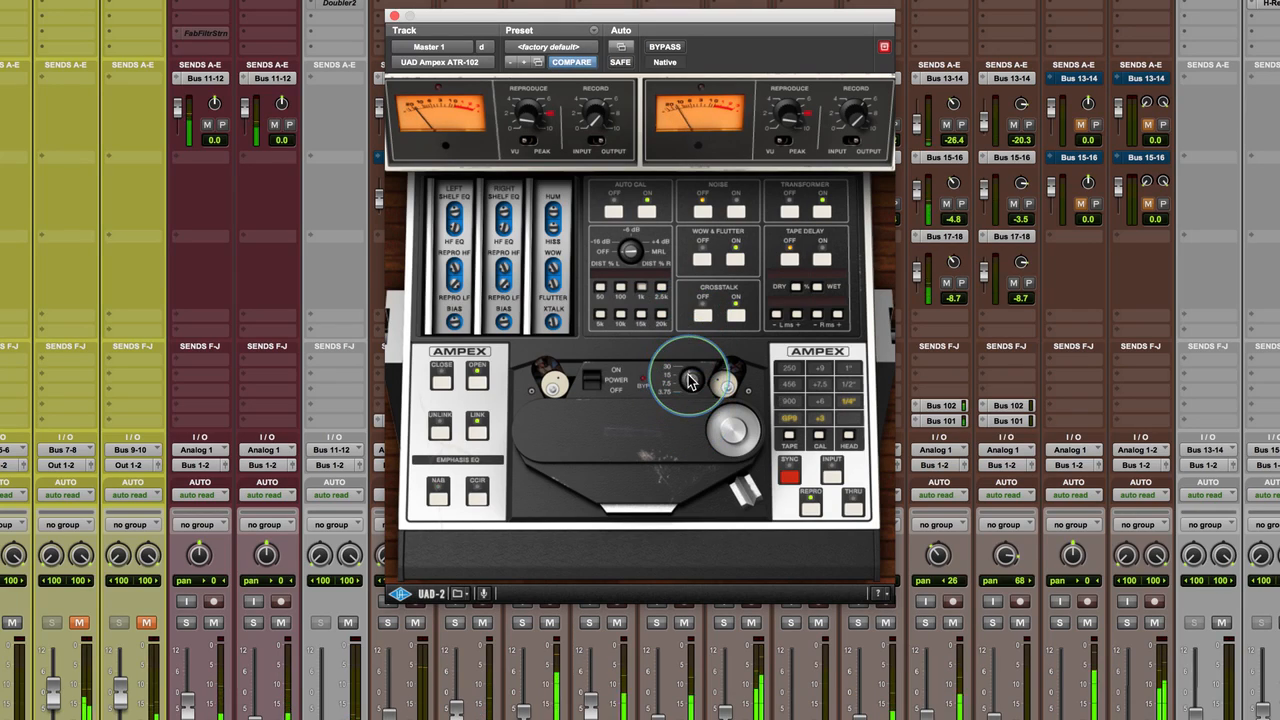
left_click_drag(690, 380, 686, 390)
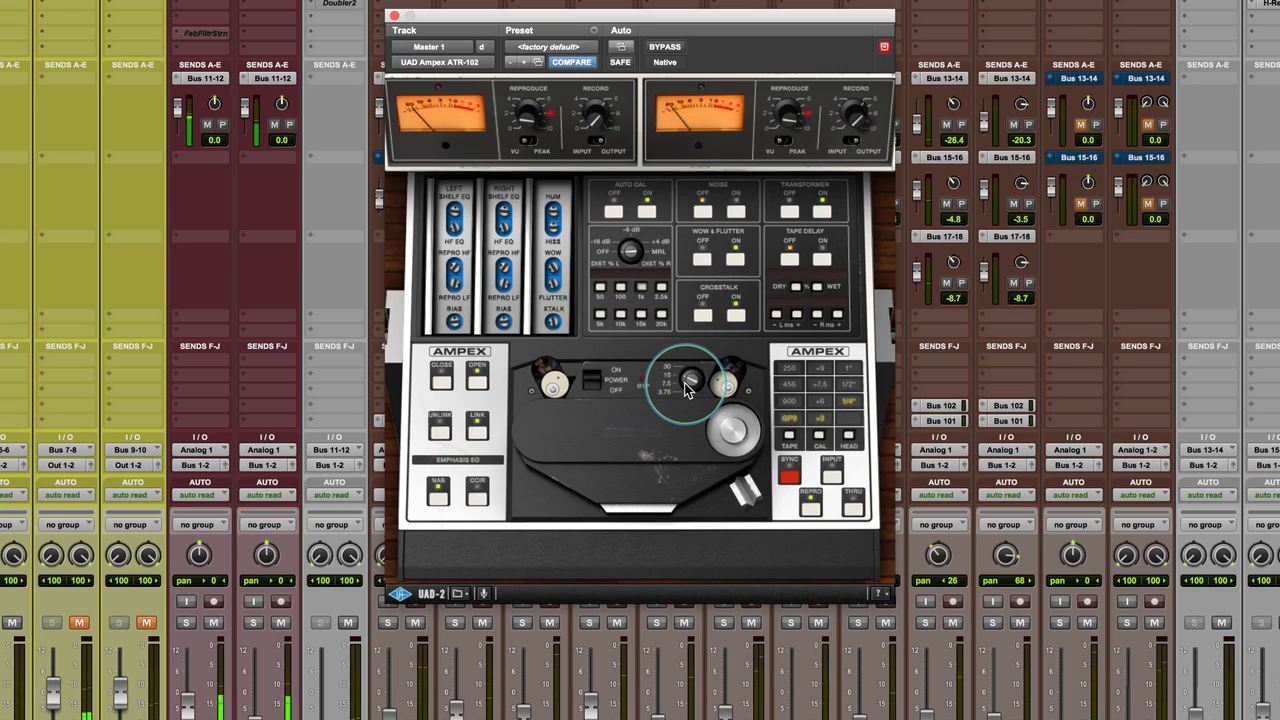
left_click_drag(686, 390, 692, 376)
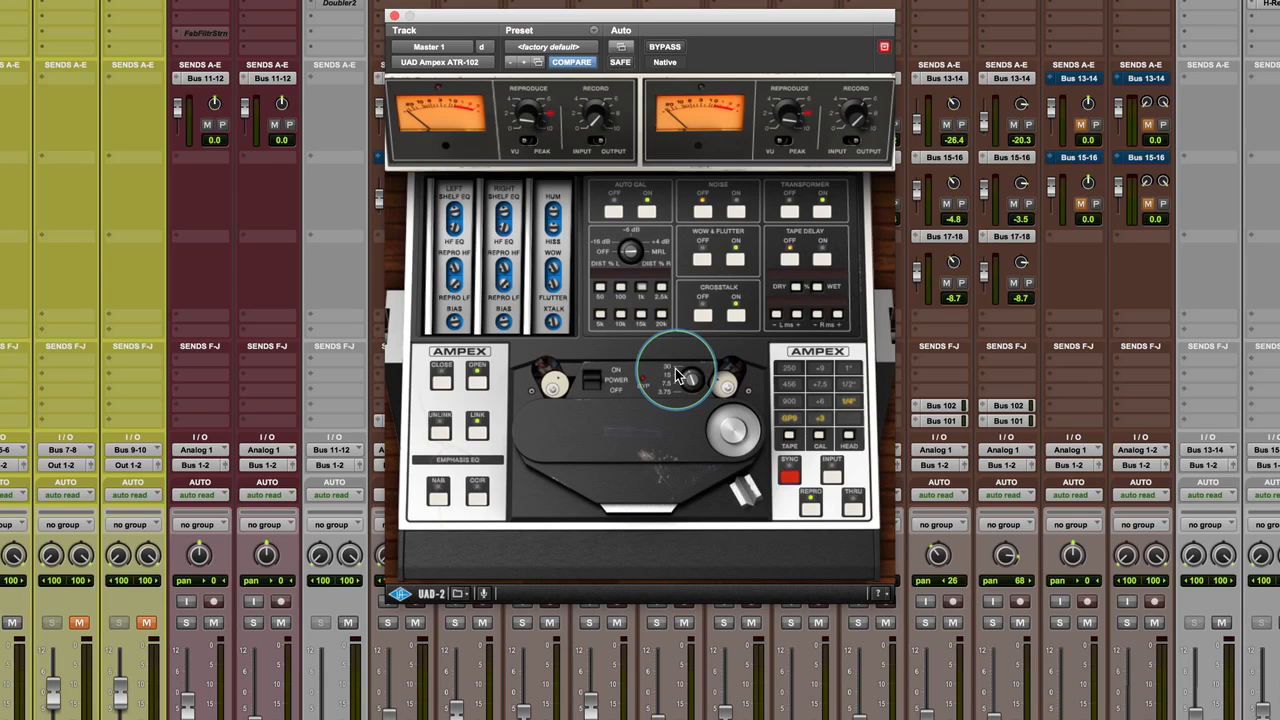
left_click_drag(678, 375, 672, 383)
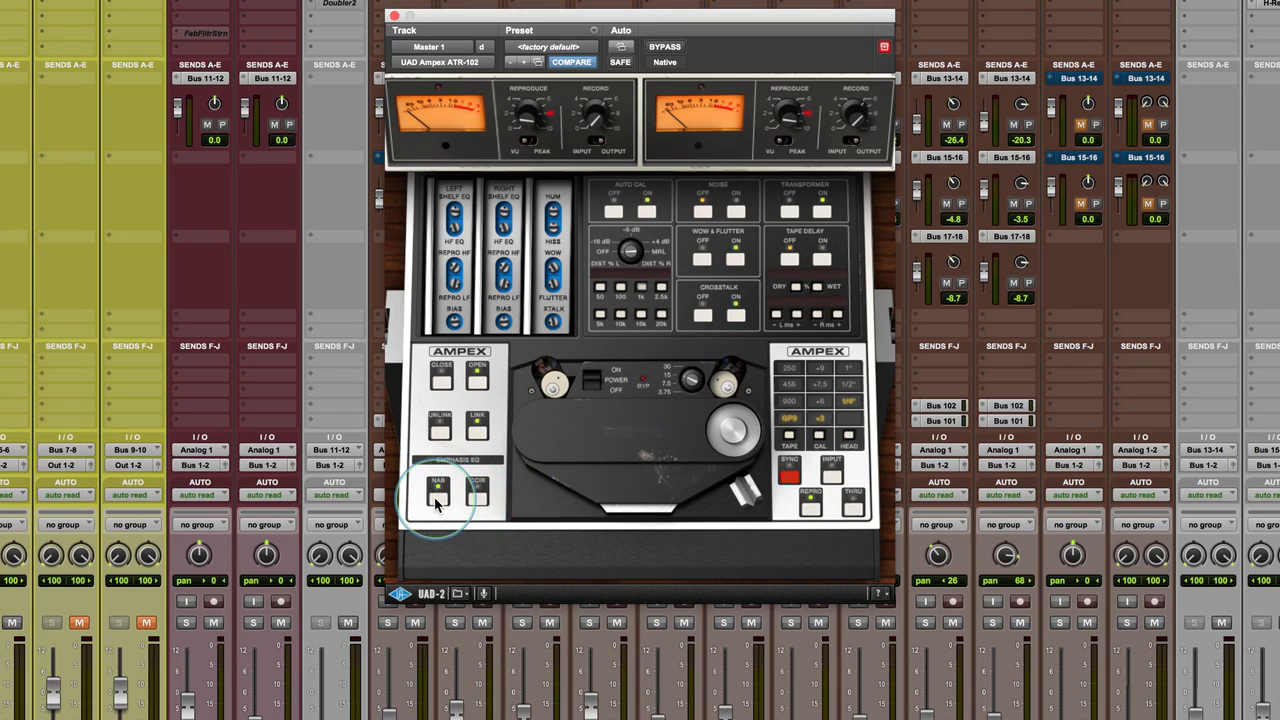
- Compare the CCIR and NAB emphasis EQ curves during playback, ending on NAB
left_click(477, 492)
left_click(438, 495)
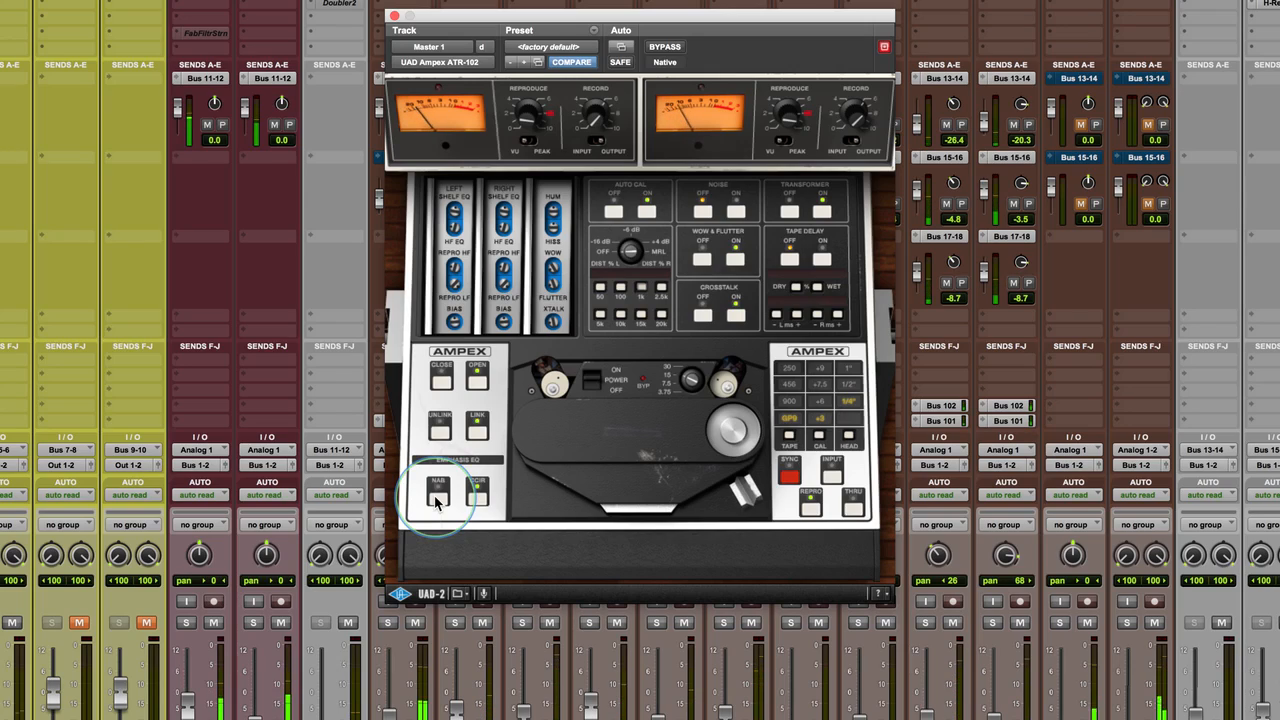
left_click(437, 500)
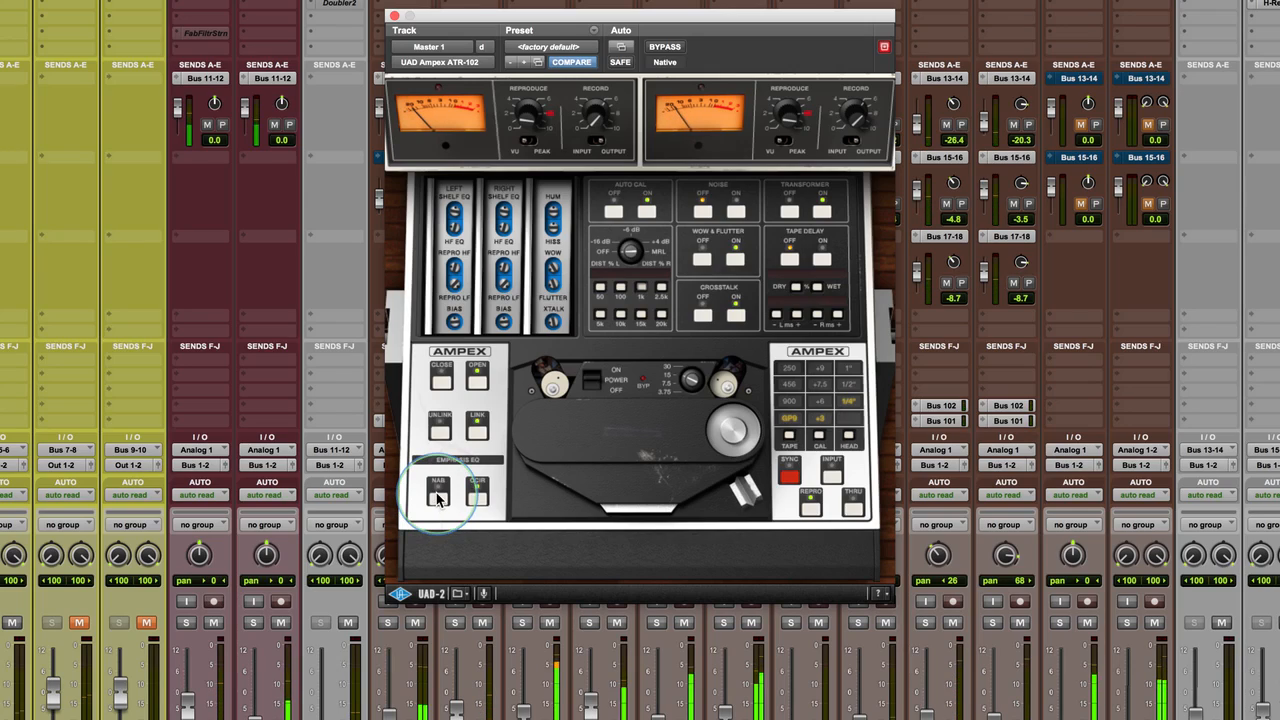
left_click(478, 500)
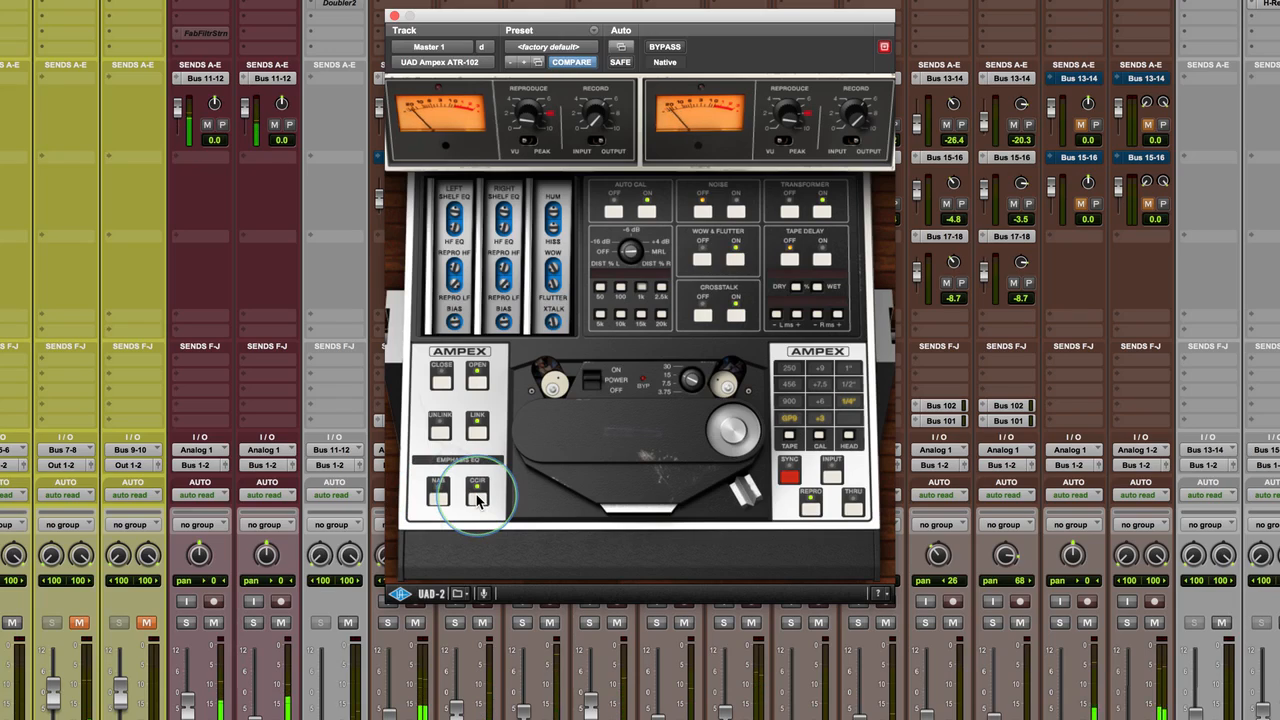
left_click(438, 500)
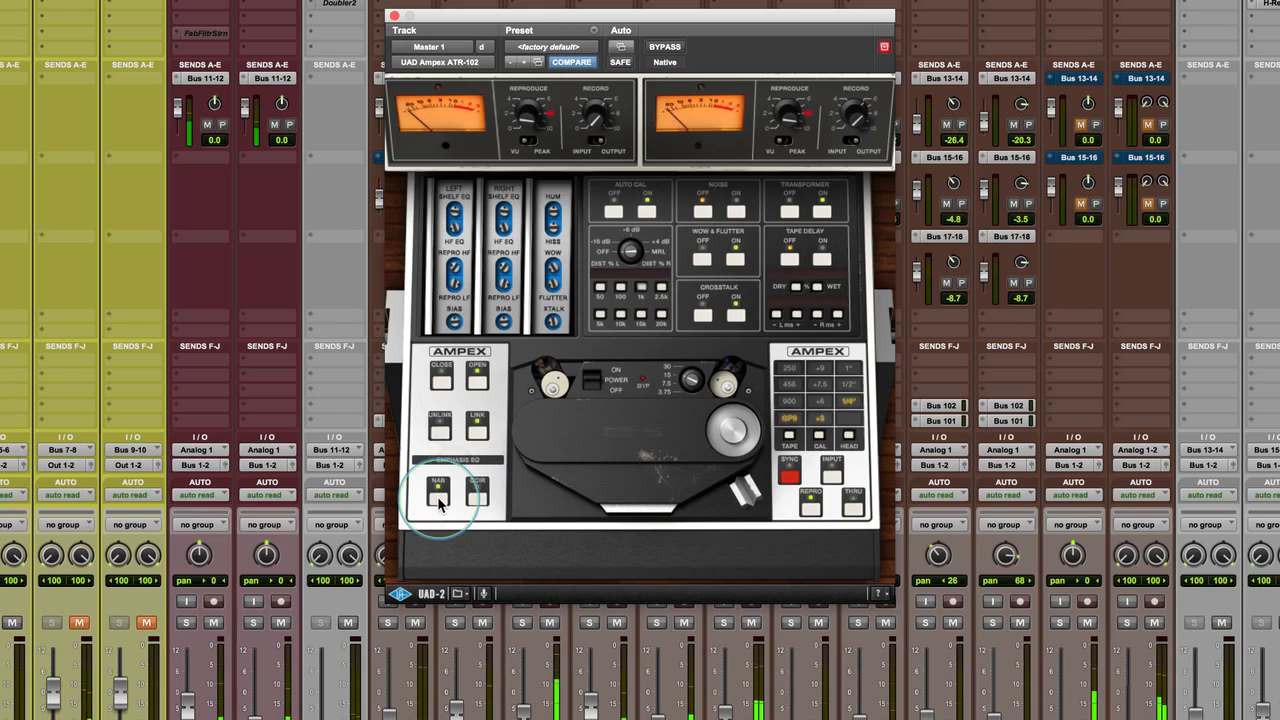
- Set the emphasis EQ to CCIR and select the 1/2" head
left_click(478, 500)
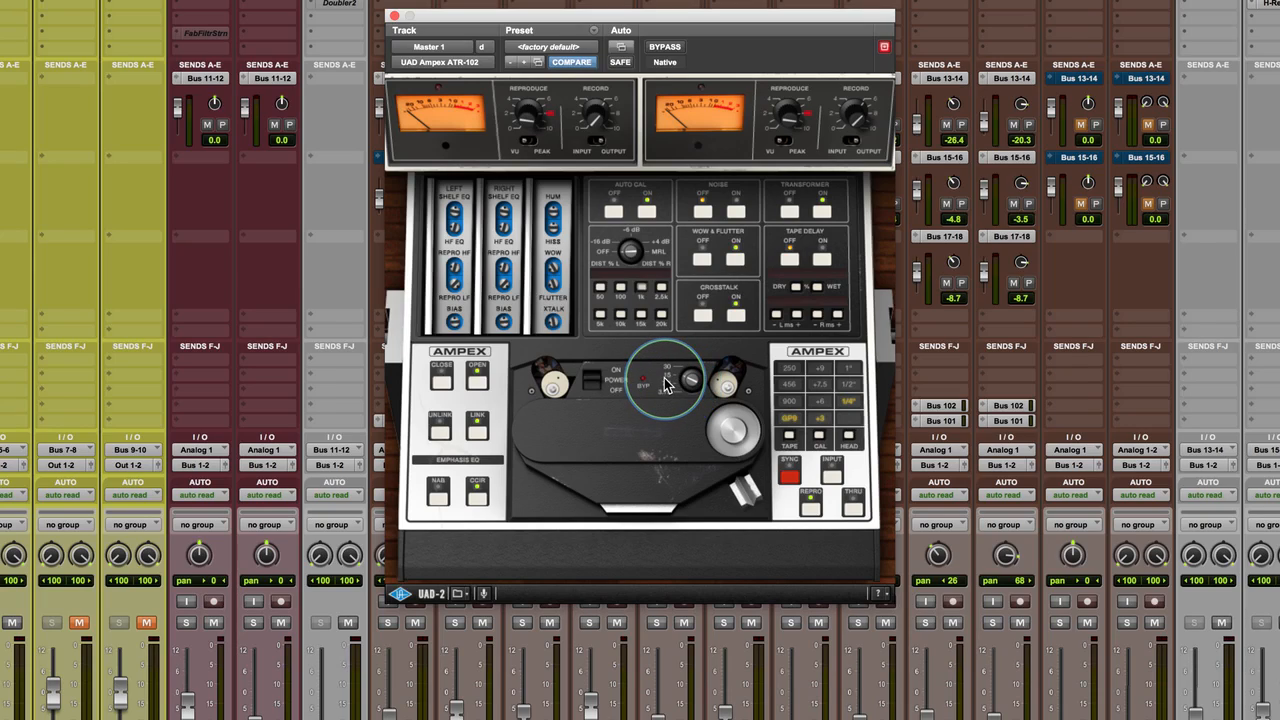
left_click(850, 387)
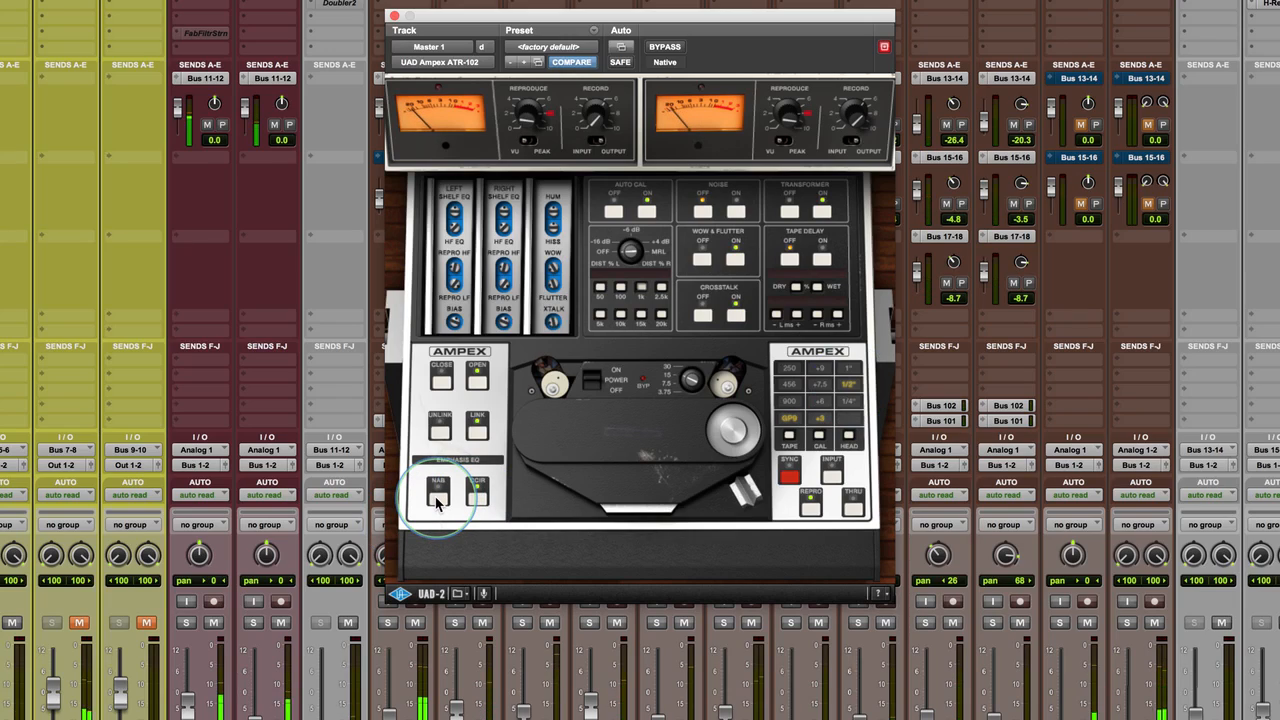
left_click(482, 497)
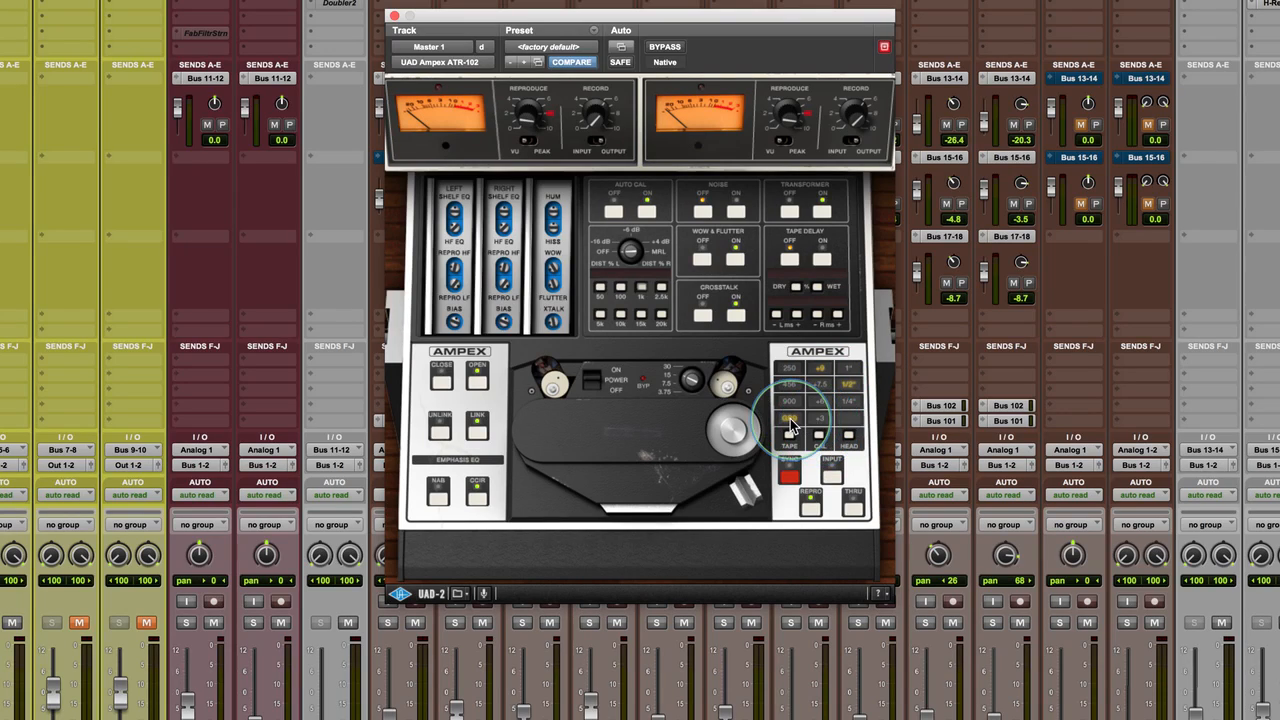
- Switch through the 456, 900 and 250 tape types on the 1/2" head, ending on 250
left_click(790, 388)
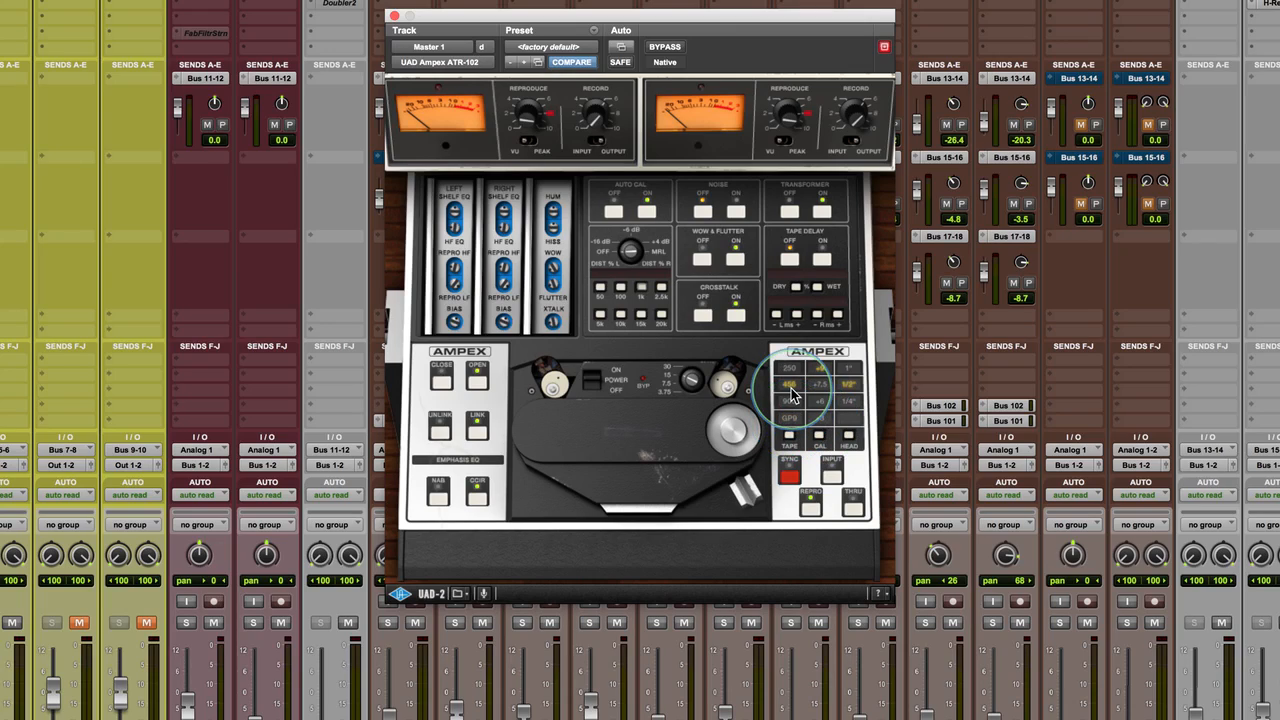
left_click(790, 403)
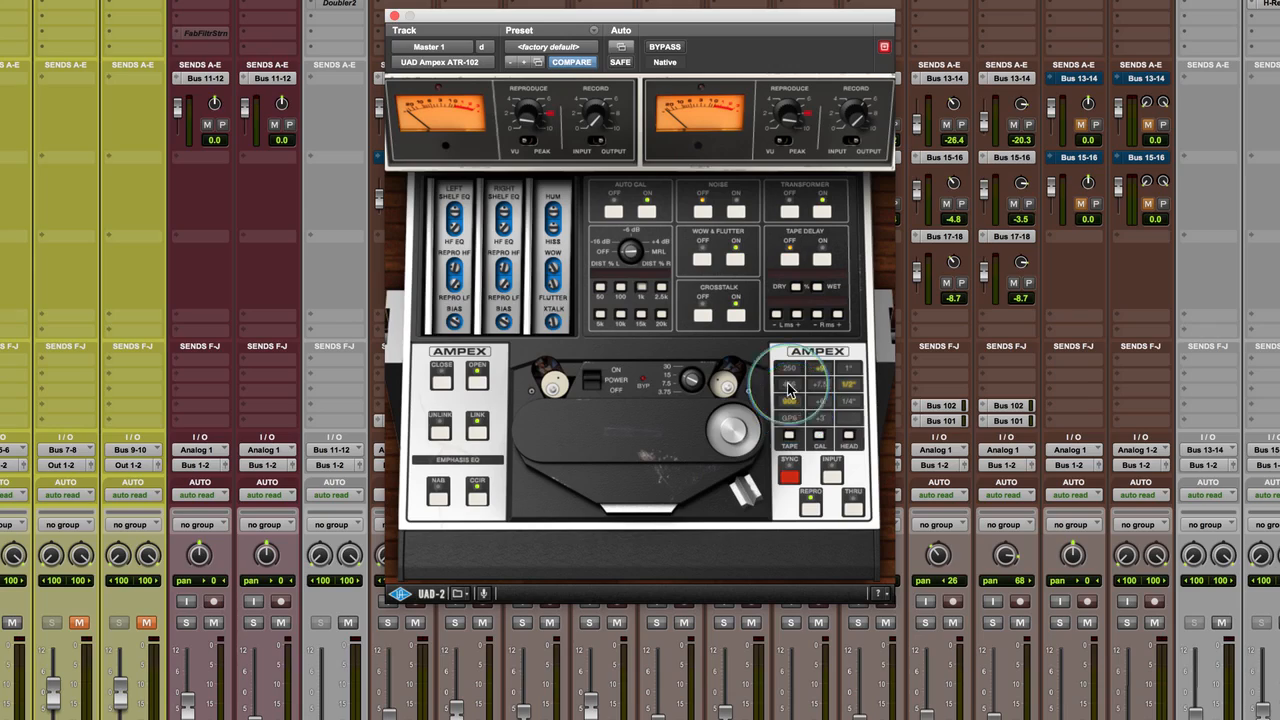
left_click(788, 370)
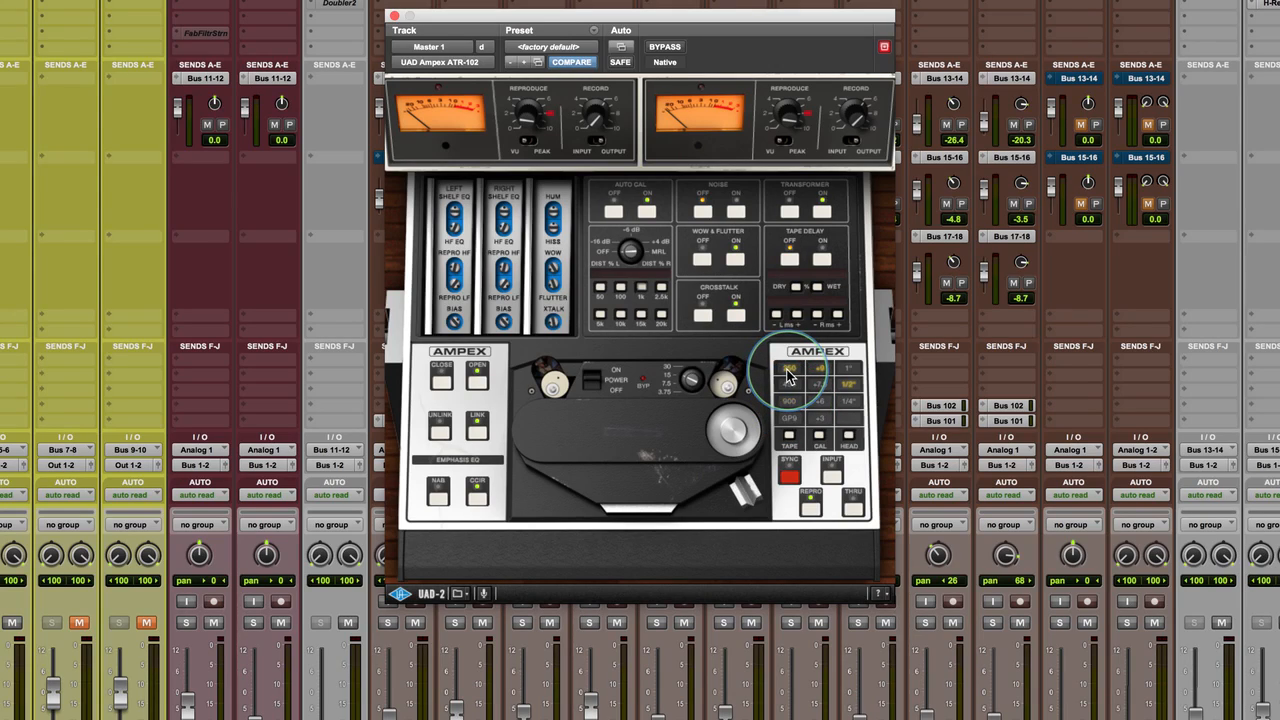
- Switch to the 1/4" head at a lower tape speed and try the 35-90 and 111 tape types
left_click(682, 391)
left_click(788, 404)
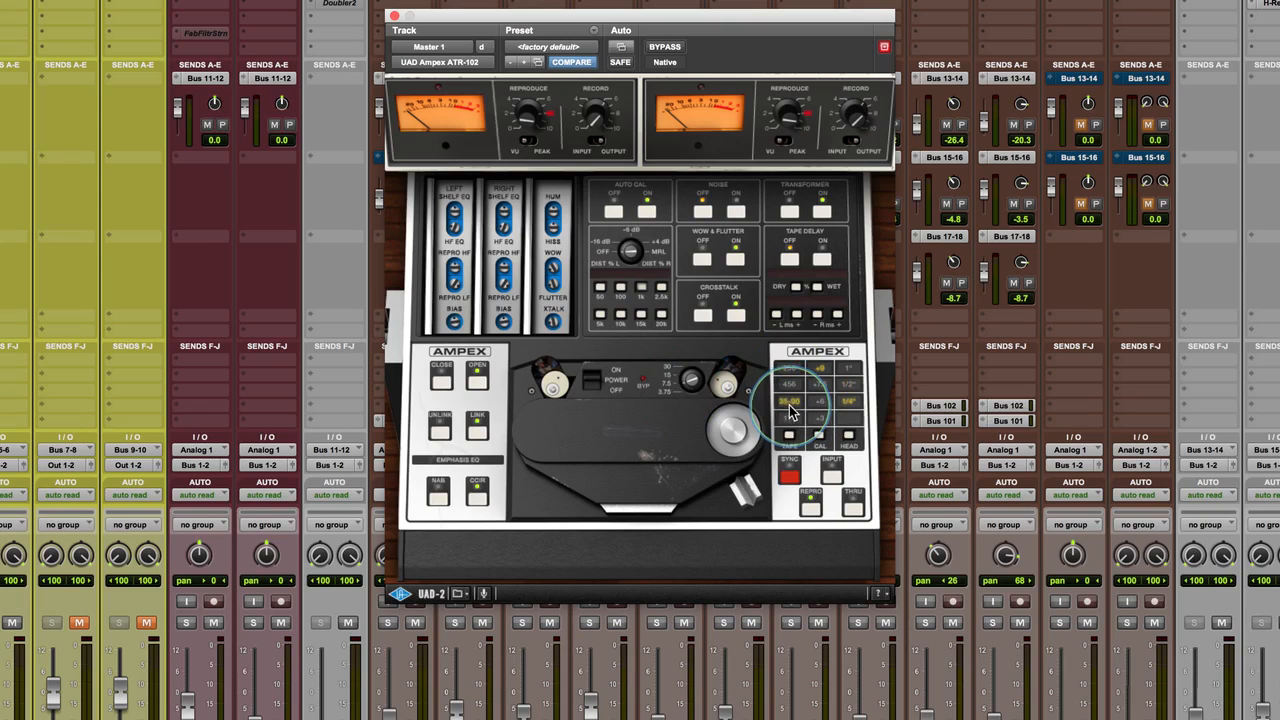
left_click(790, 418)
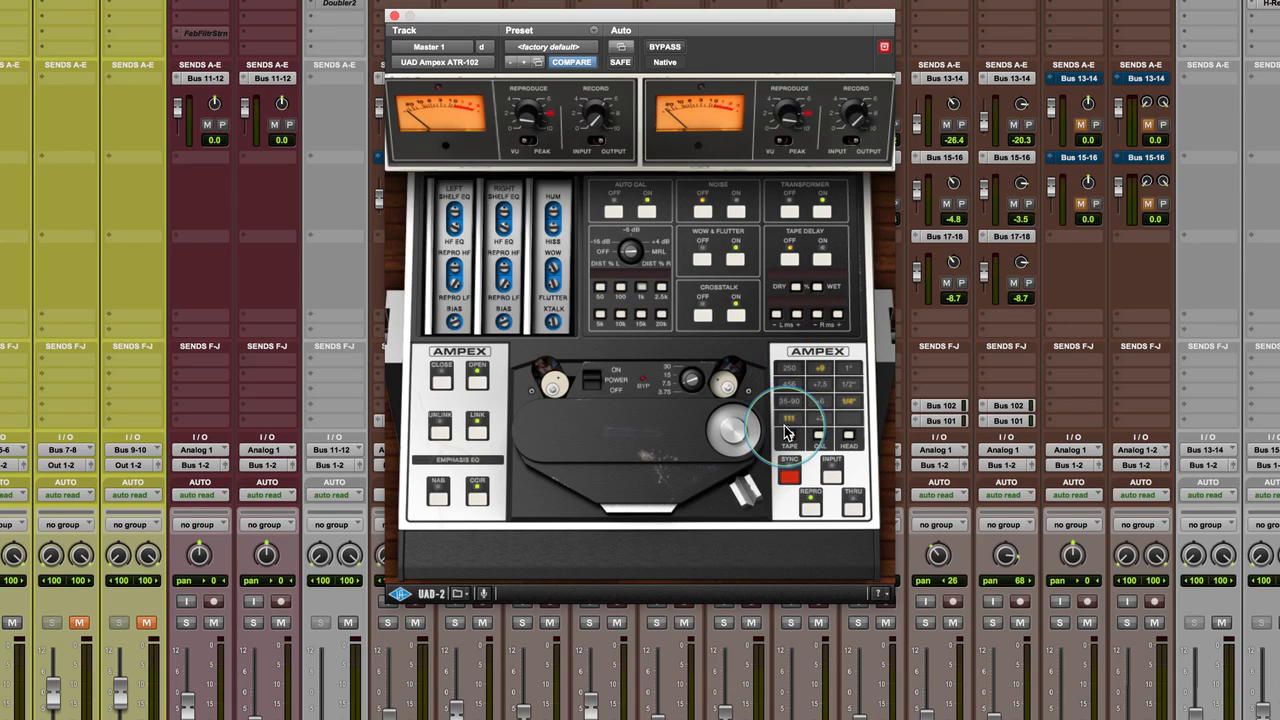
- Close the deck cover, switch through 250, 456 and 900 tape to compare their reels, and reopen the cover
left_click(442, 379)
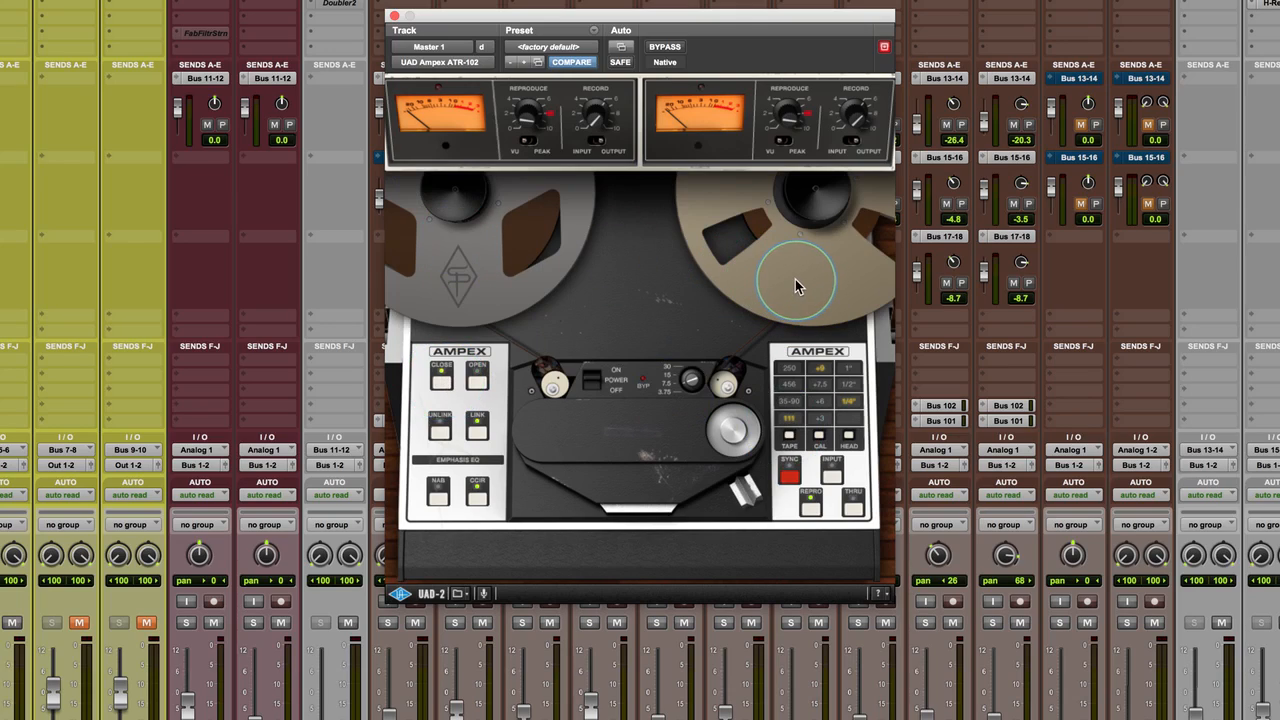
left_click(790, 370)
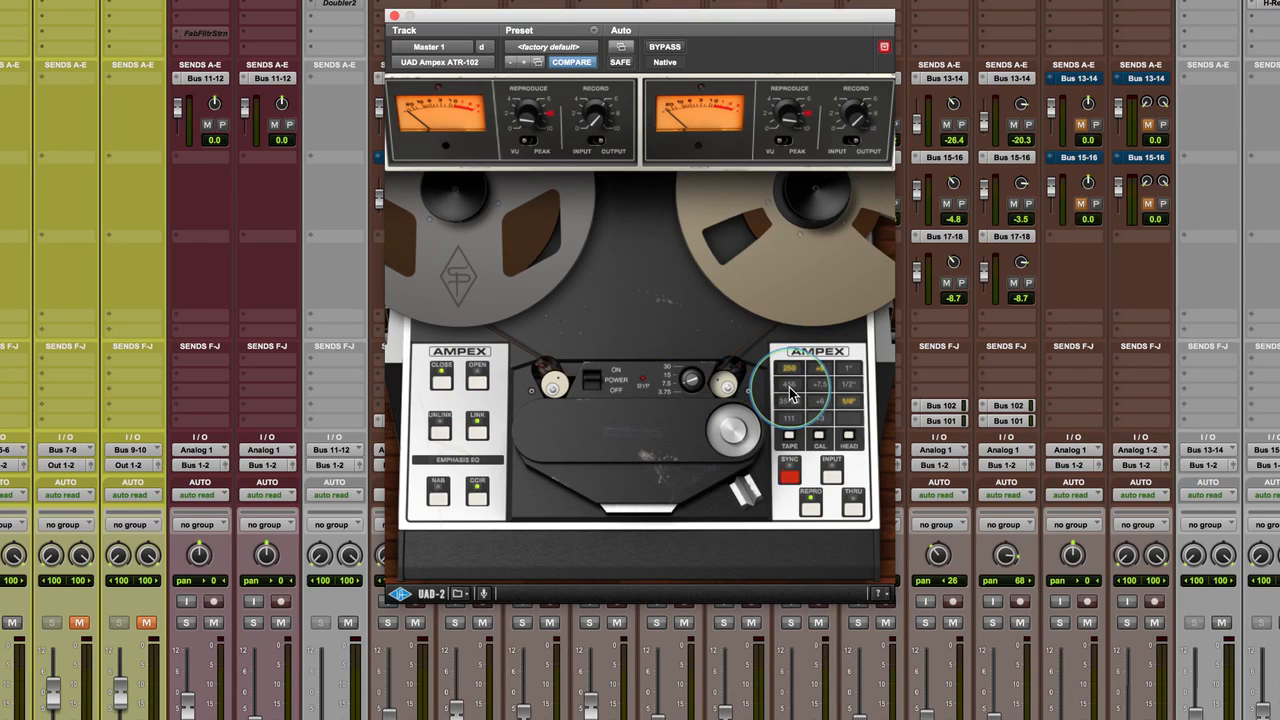
left_click(789, 386)
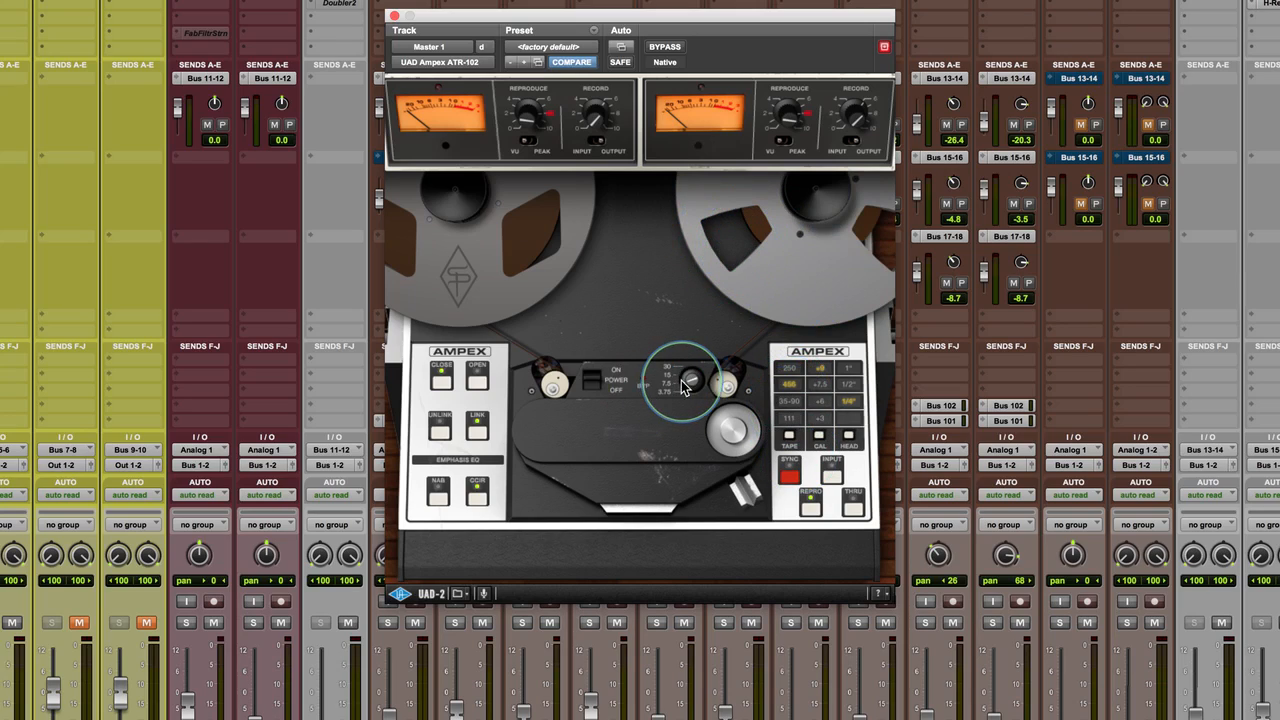
left_click(789, 402)
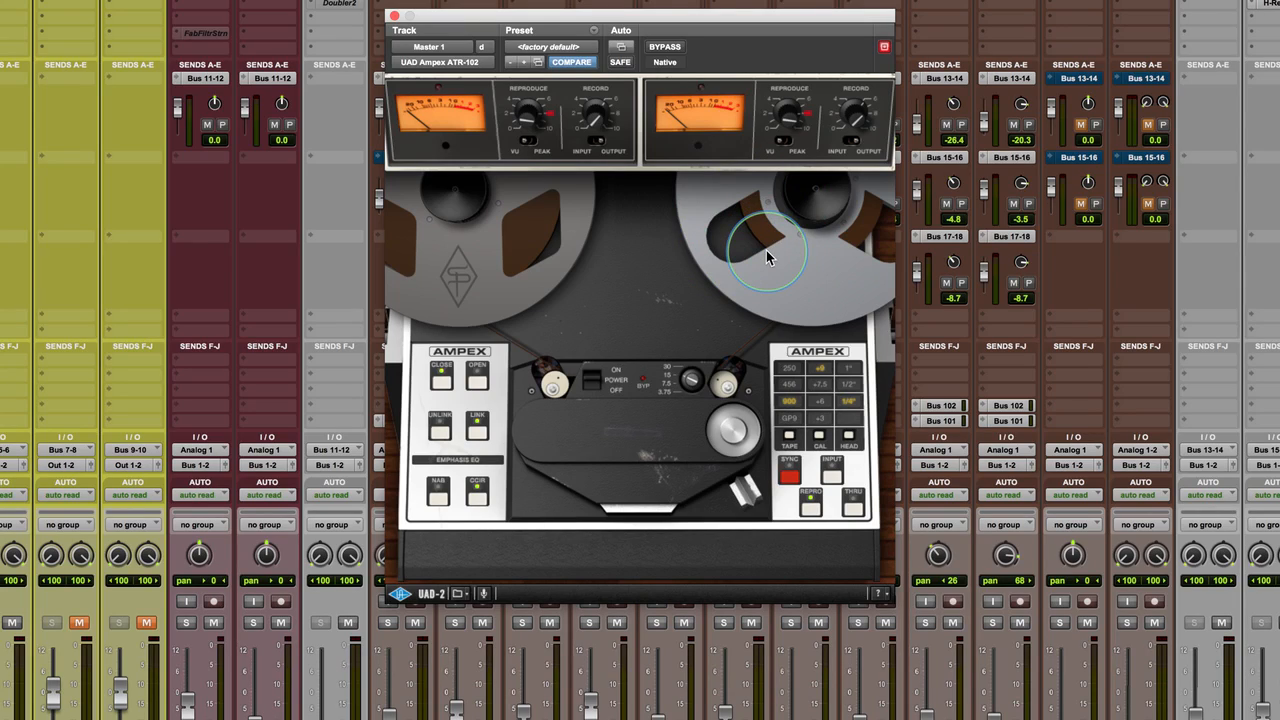
left_click(477, 379)
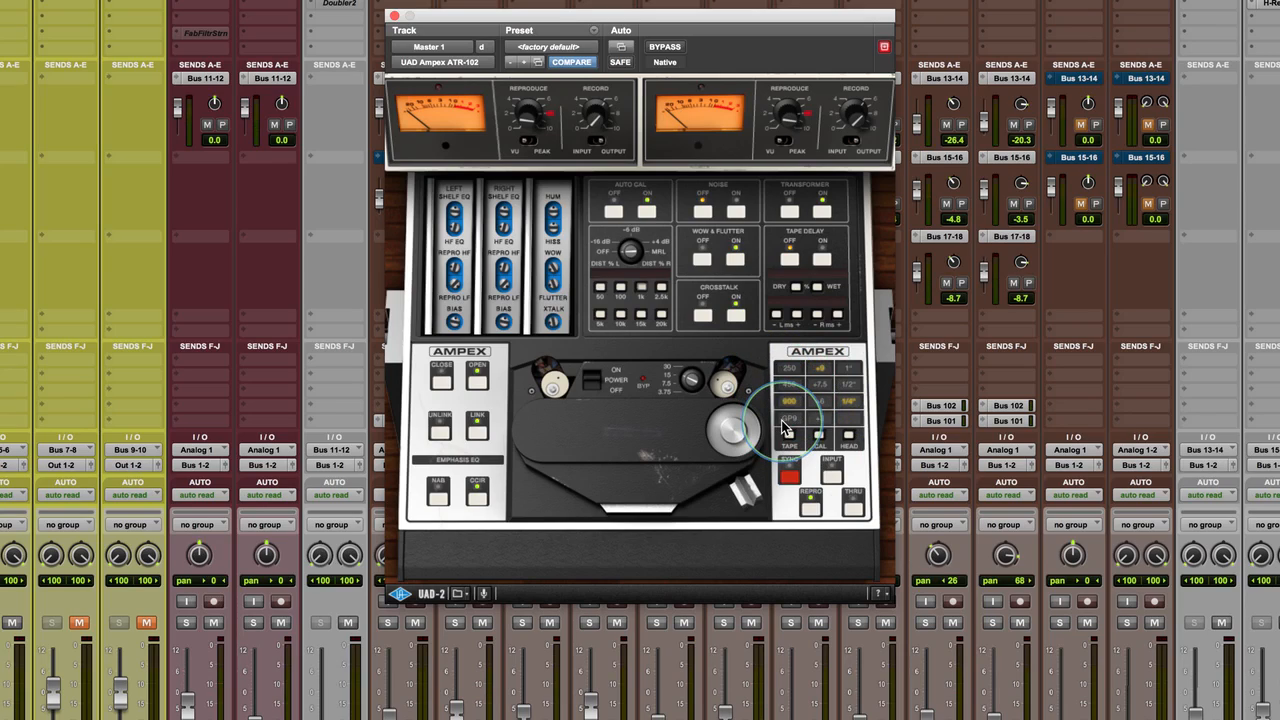
- Alternate between GP9 and 250 tape while trying the +3, +6 and +9 calibration levels
left_click(790, 420)
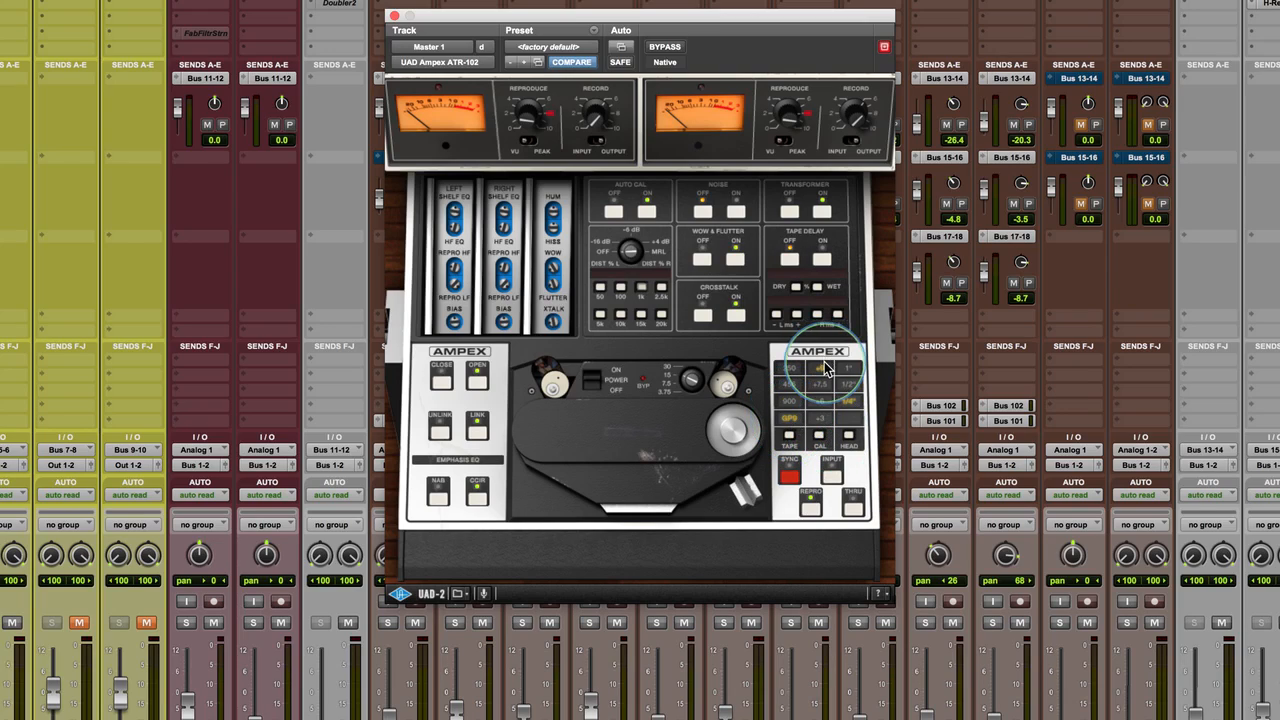
left_click(792, 369)
left_click(819, 419)
left_click(820, 403)
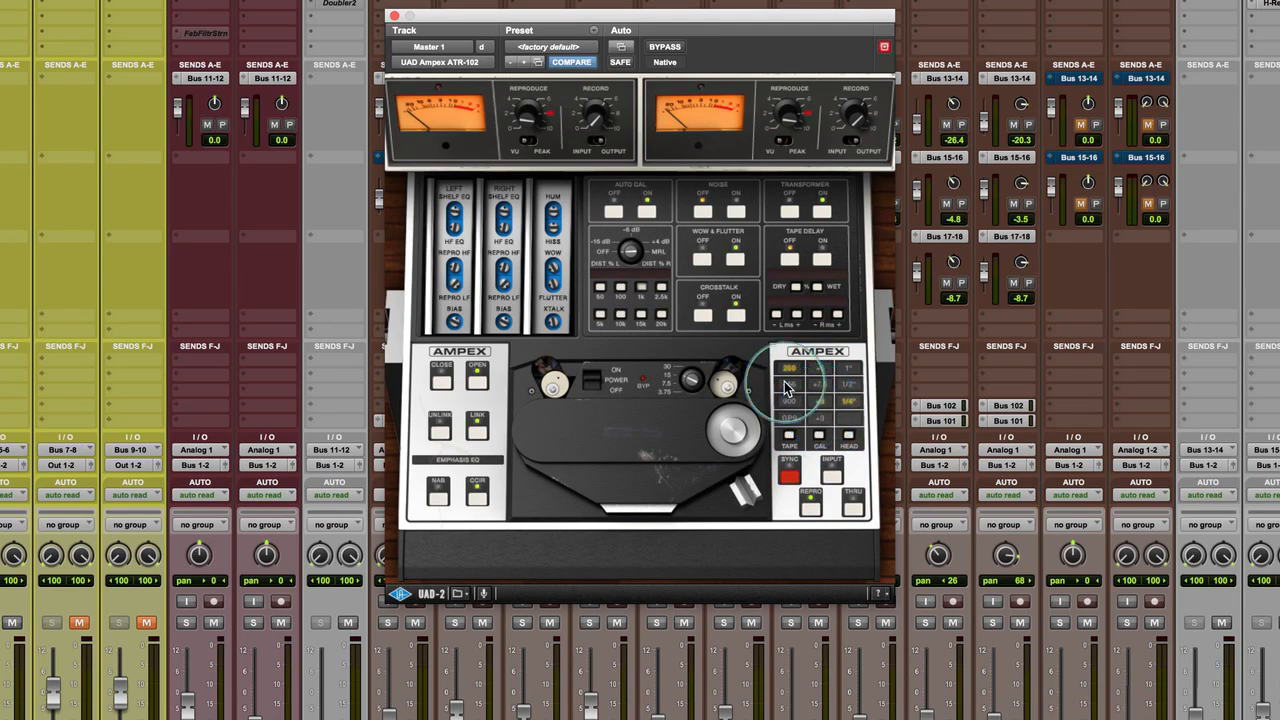
left_click(790, 418)
left_click(820, 369)
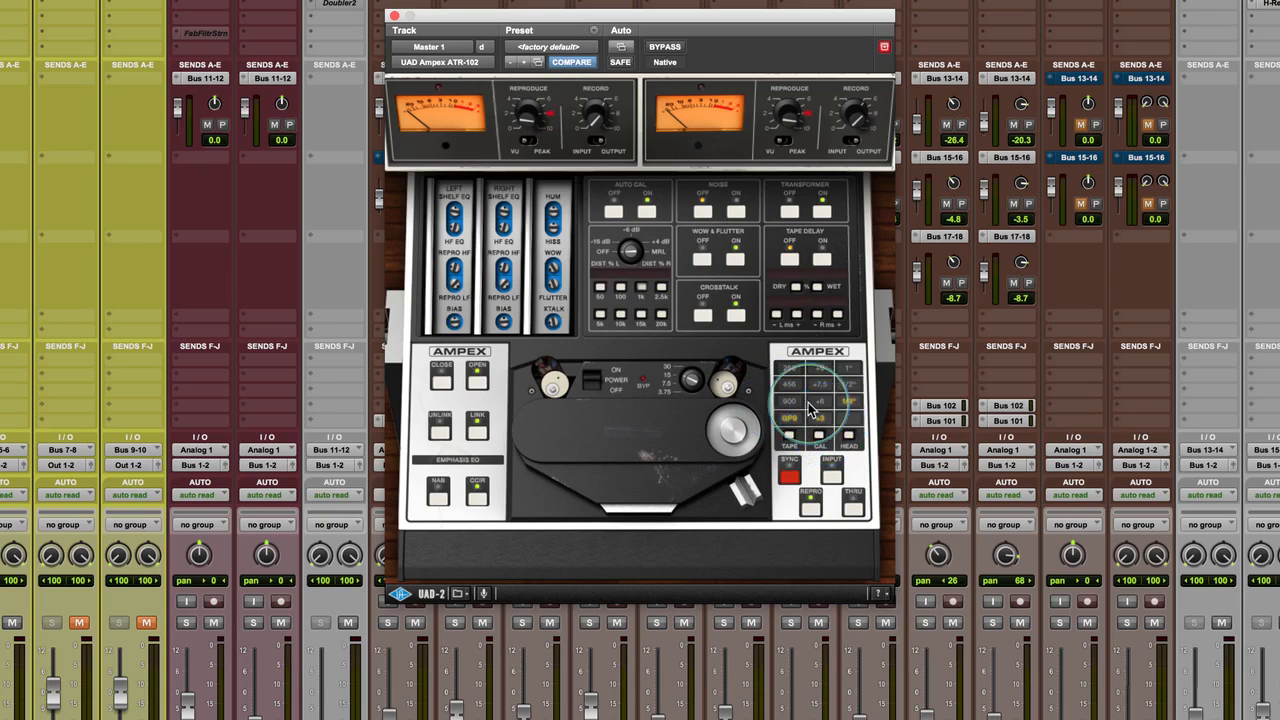
- Alternate between 250 and 456 tape at +3 calibration, and raise the calibration to +9 on 250 tape
left_click(790, 369)
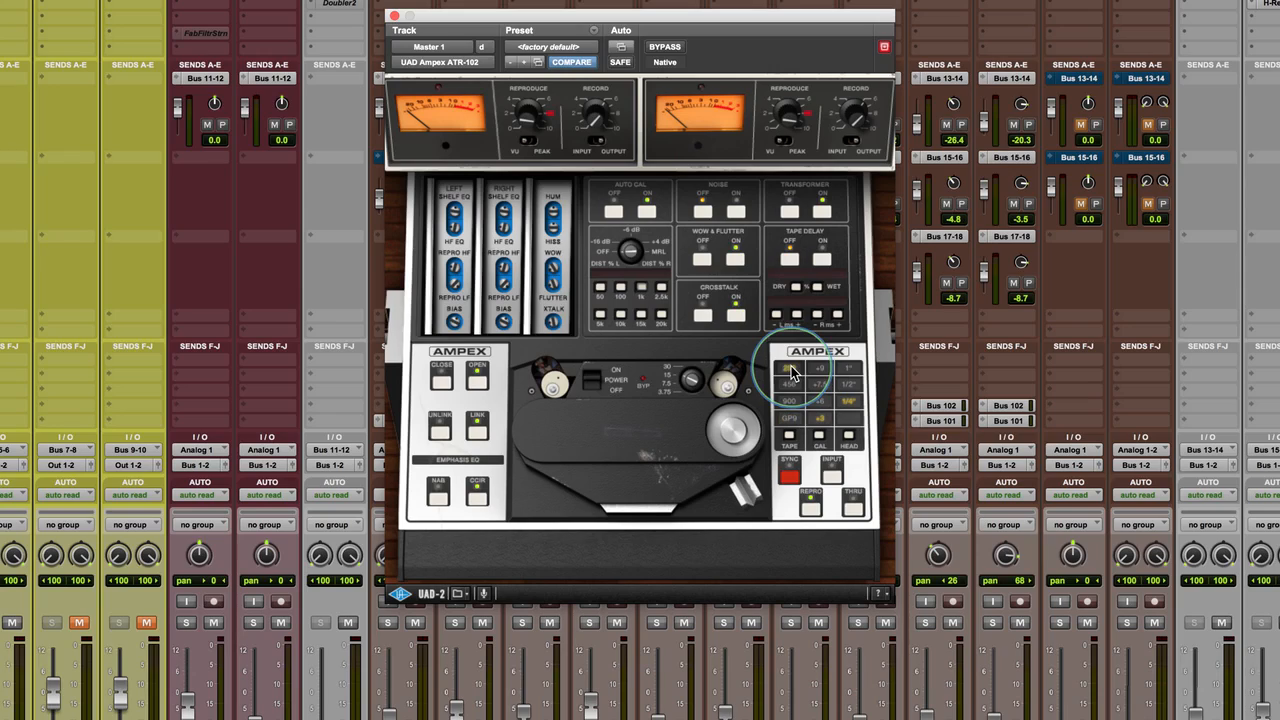
left_click(790, 386)
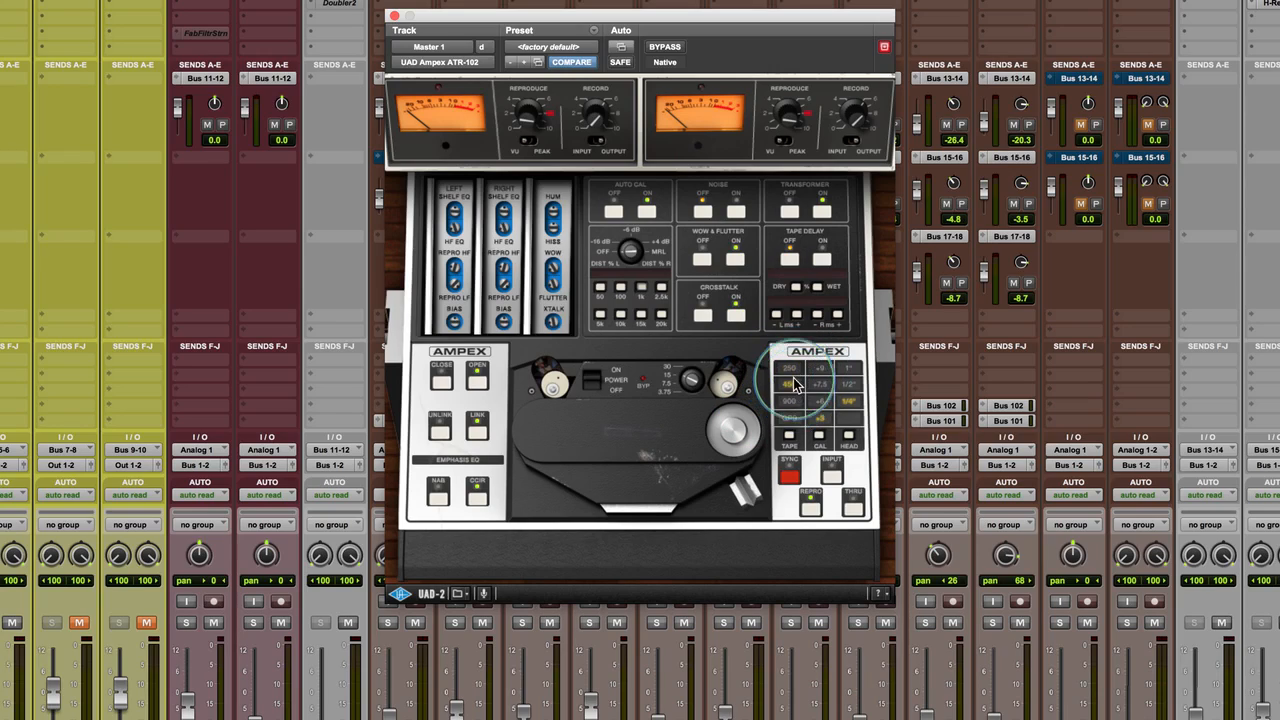
left_click(791, 370)
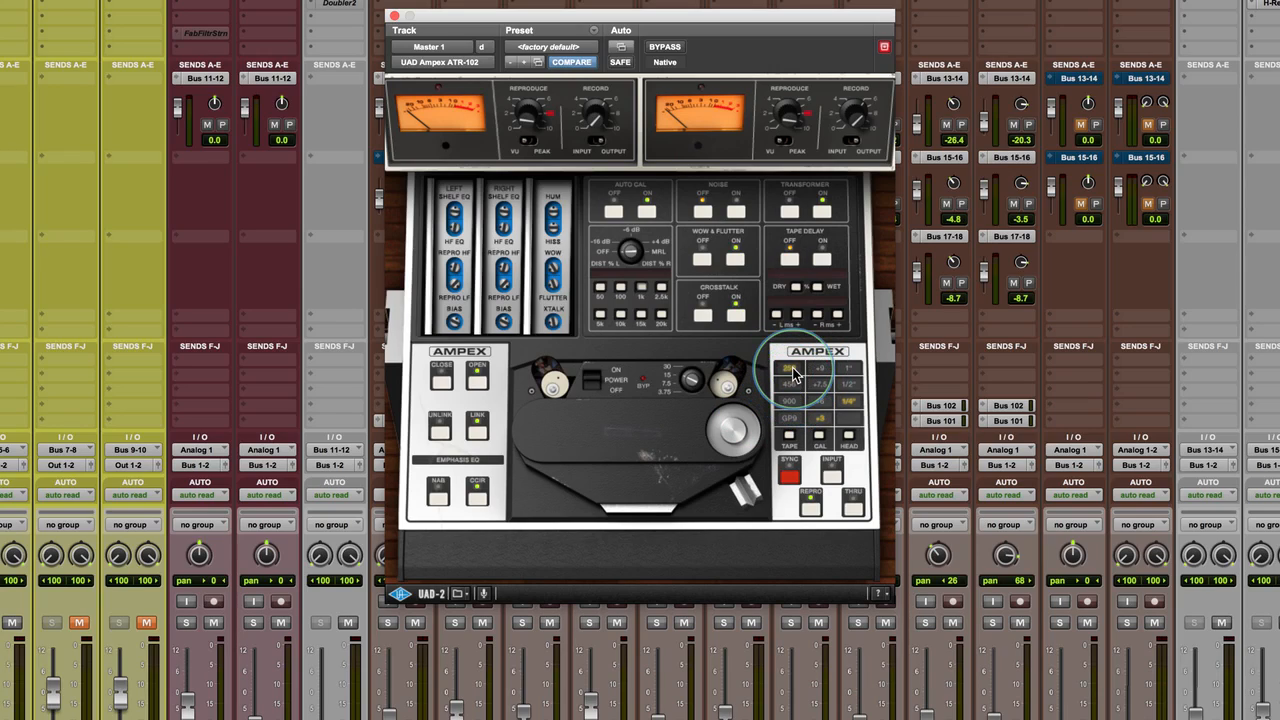
left_click(820, 369)
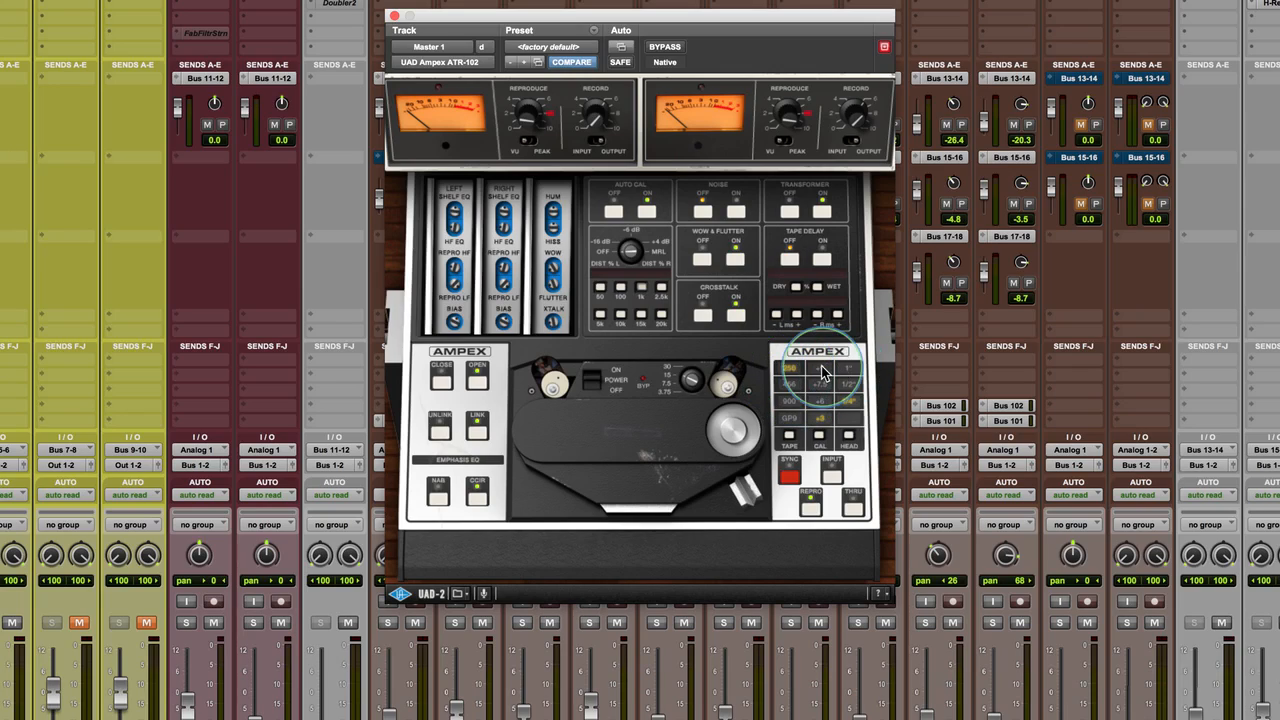
left_click(821, 386)
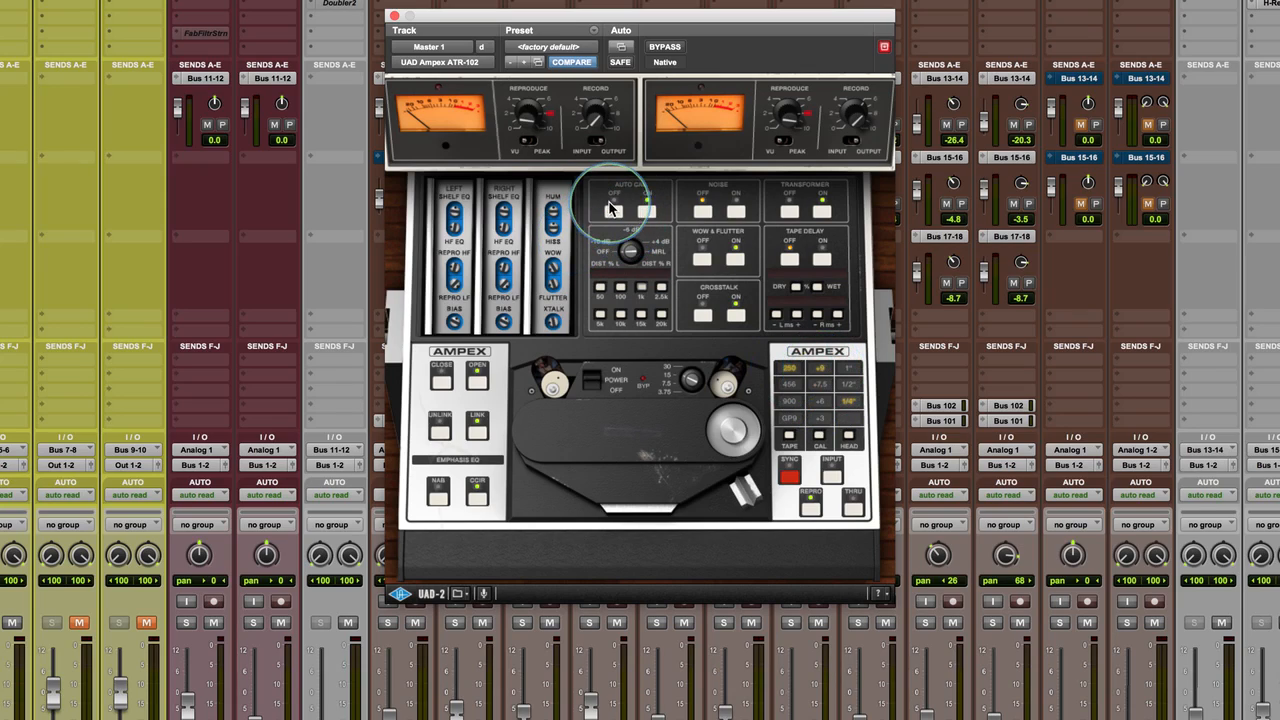
- Compare the 456, 250, 900 and GP9 tapes at +9 calibration, auditioning them during playback and ending on 250
left_click(789, 384)
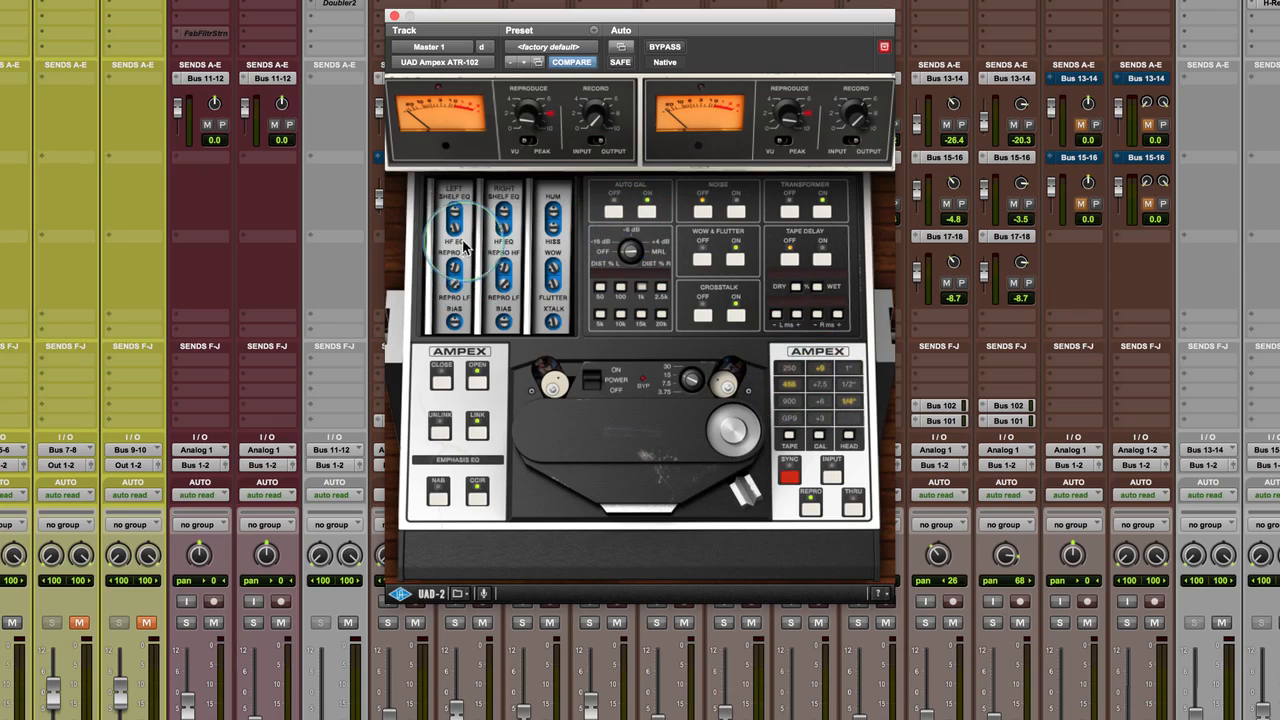
left_click(790, 368)
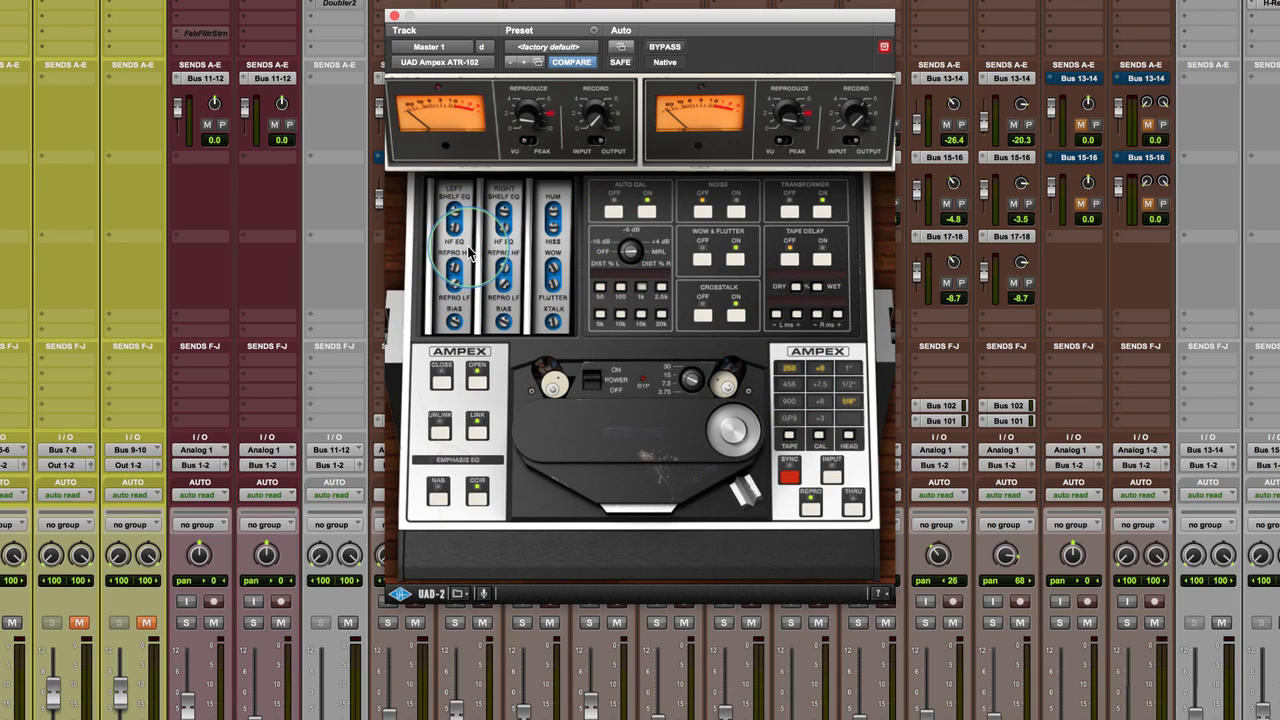
left_click(790, 385)
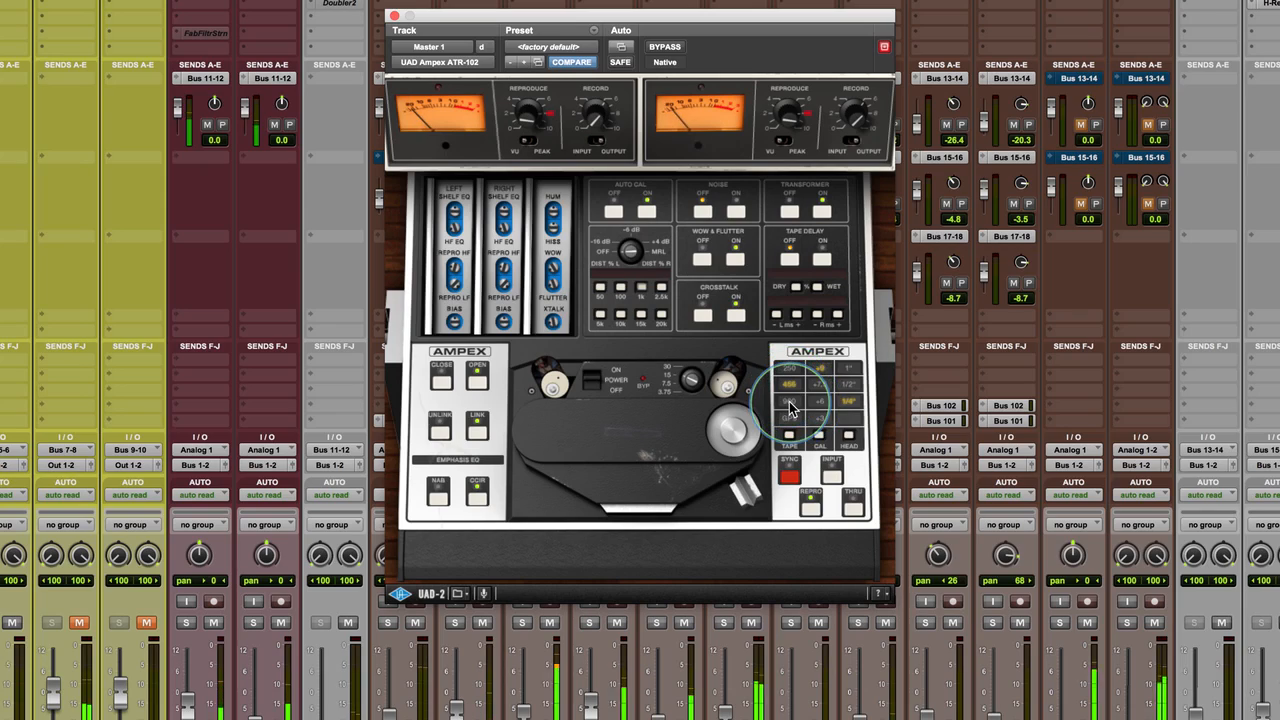
left_click(790, 402)
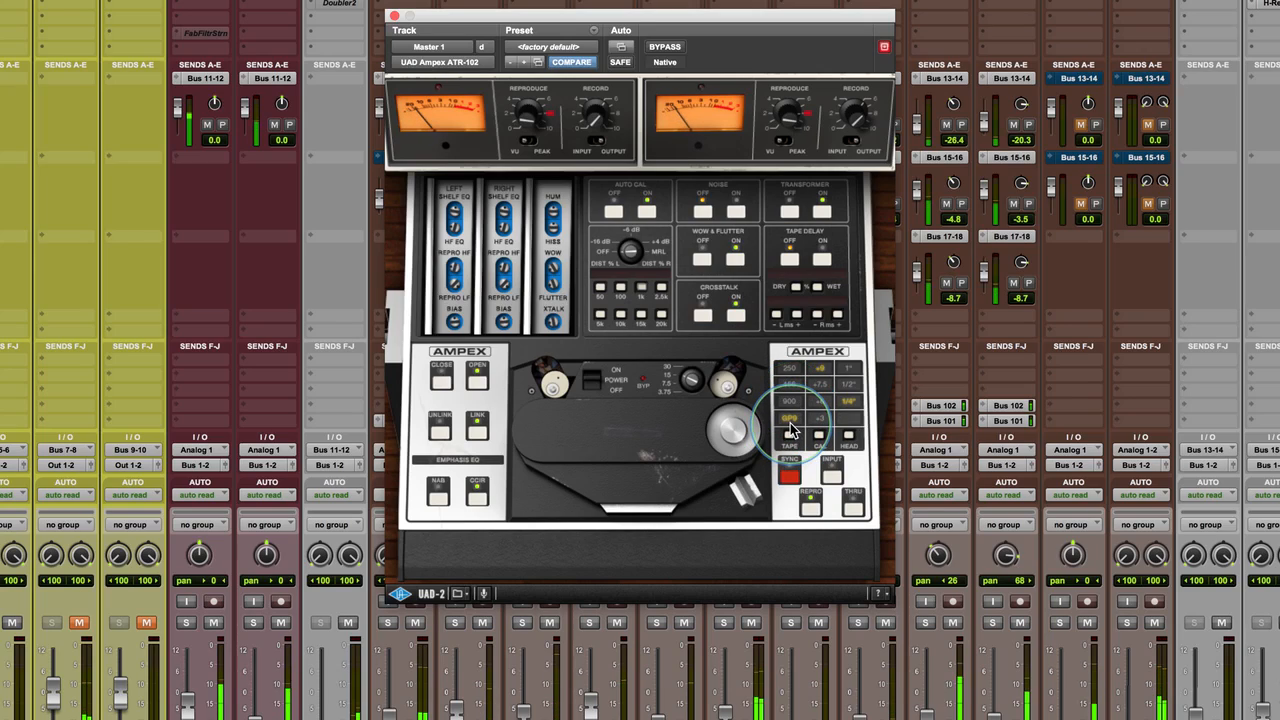
left_click(790, 386)
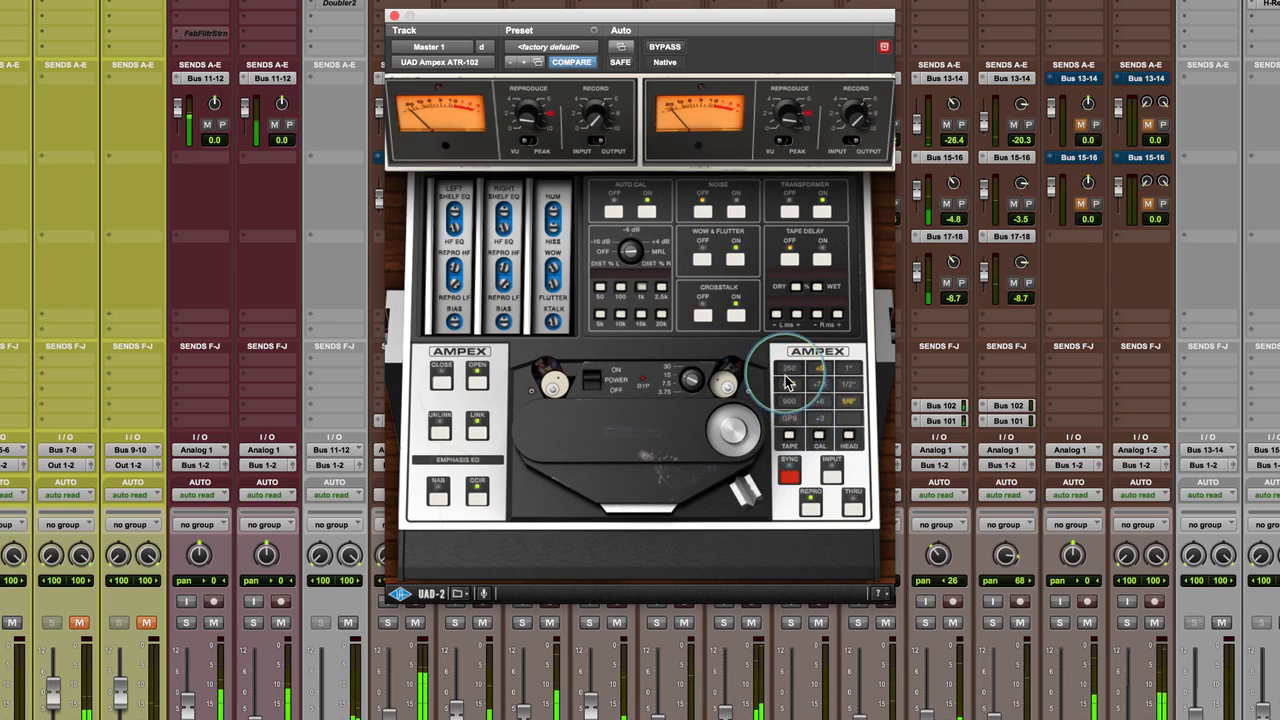
left_click(790, 370)
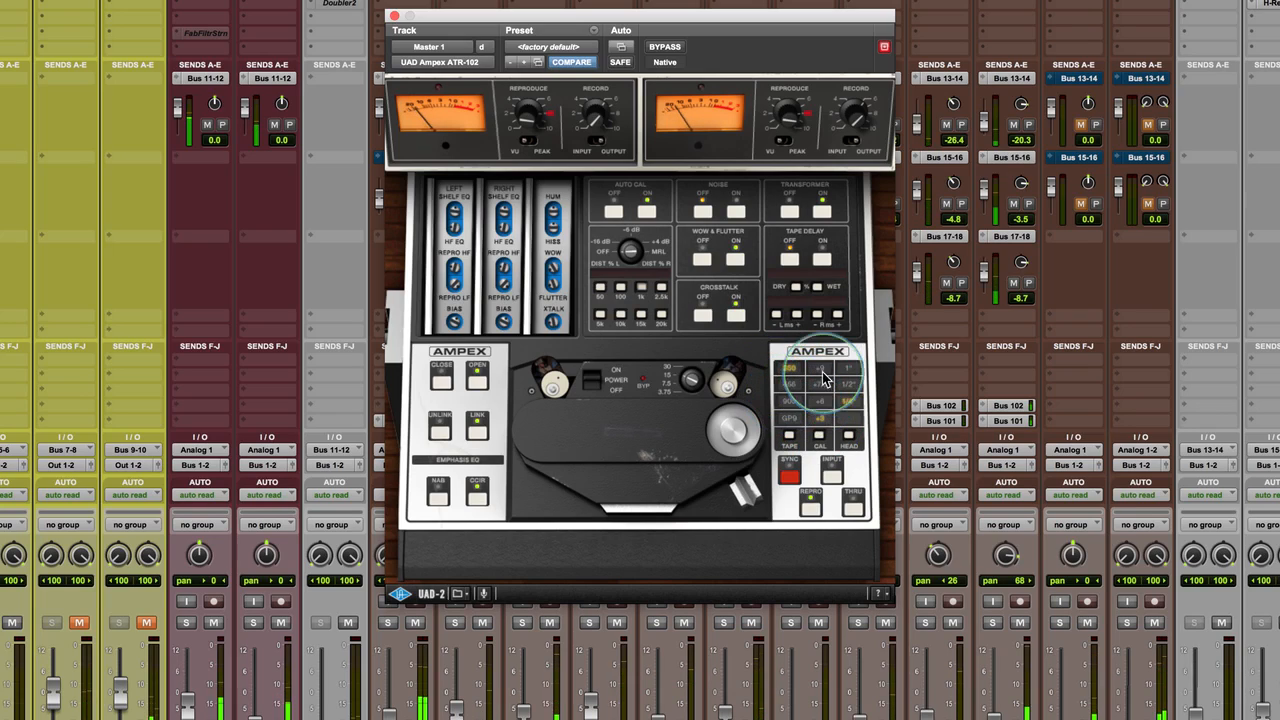
- Compare the +9, +3 and +6 calibration levels on 250 tape during playback, ending on +9
left_click(820, 374)
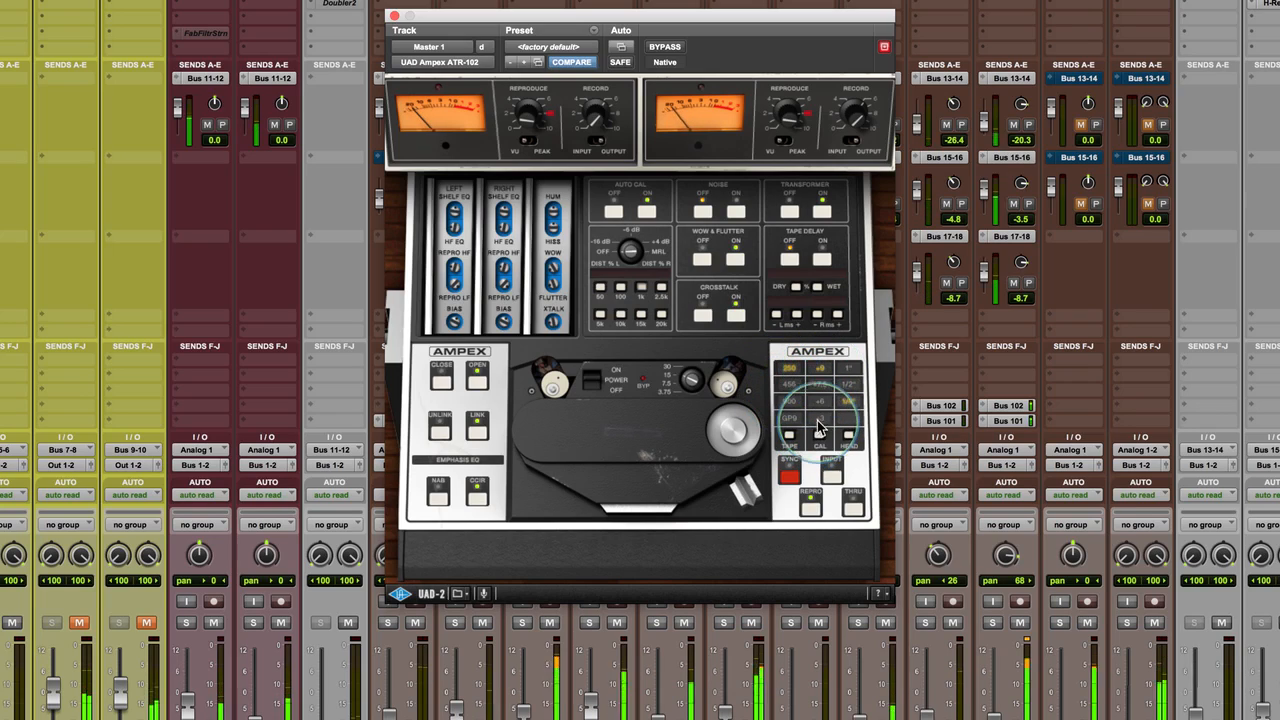
left_click(819, 420)
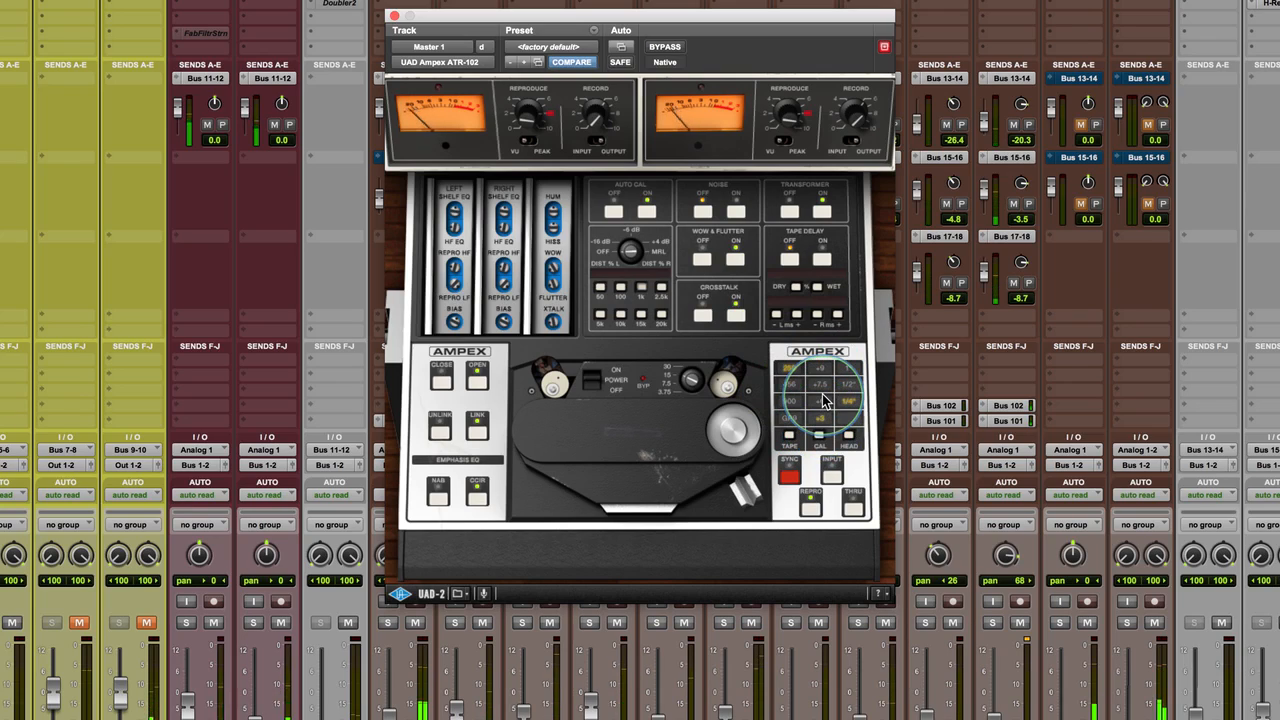
left_click(821, 399)
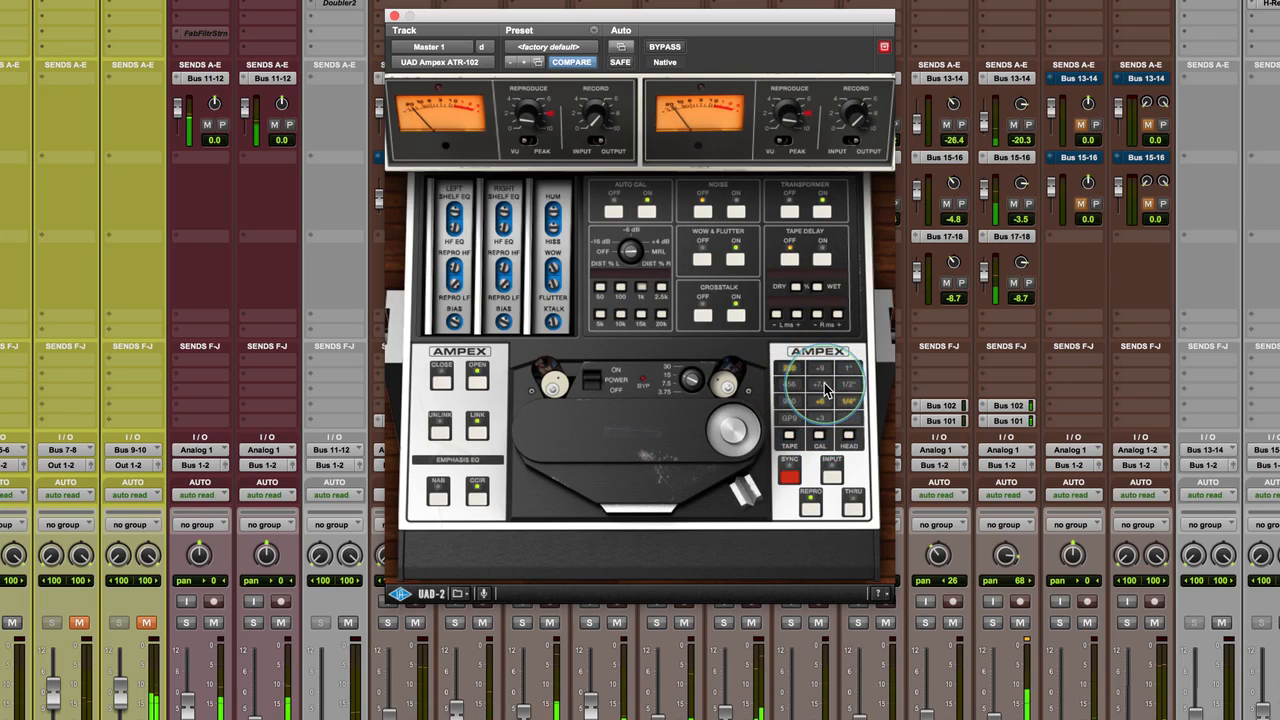
left_click(821, 372)
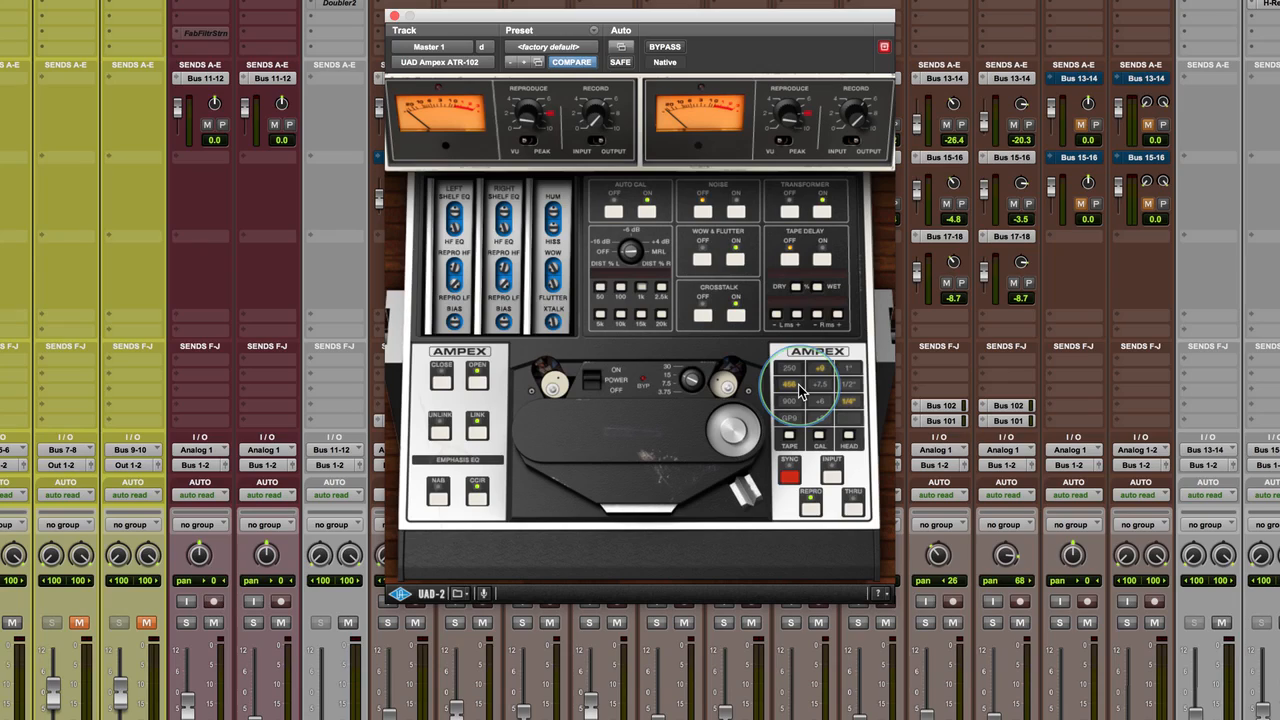
- Set the calibration level to +3 with 250 tape and copy the plug-in's settings
left_click(790, 418)
left_click(818, 420)
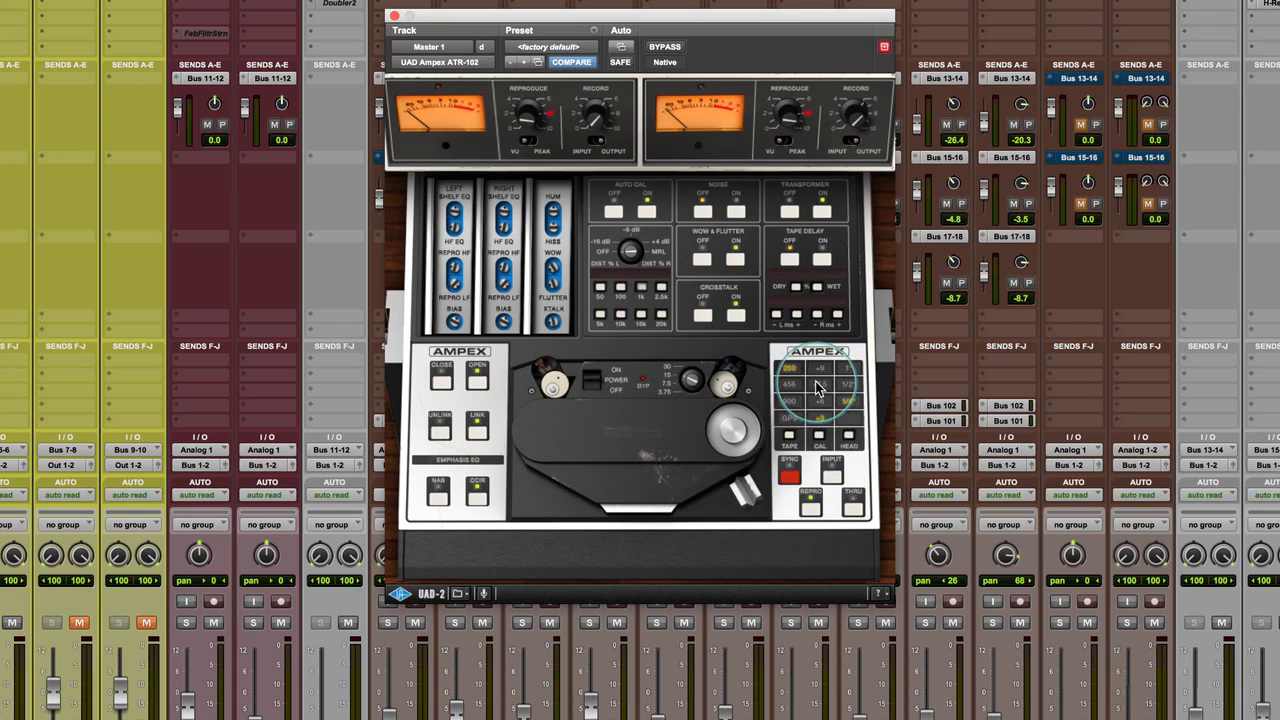
left_click(460, 594)
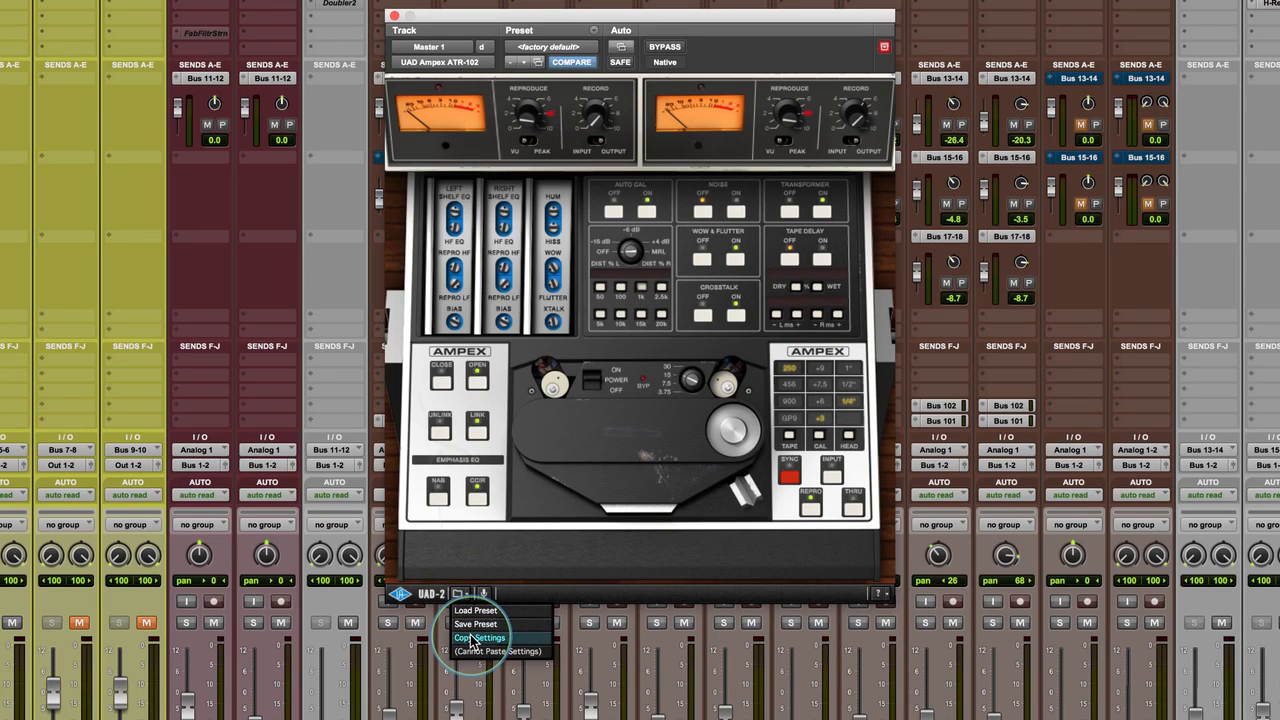
left_click(472, 640)
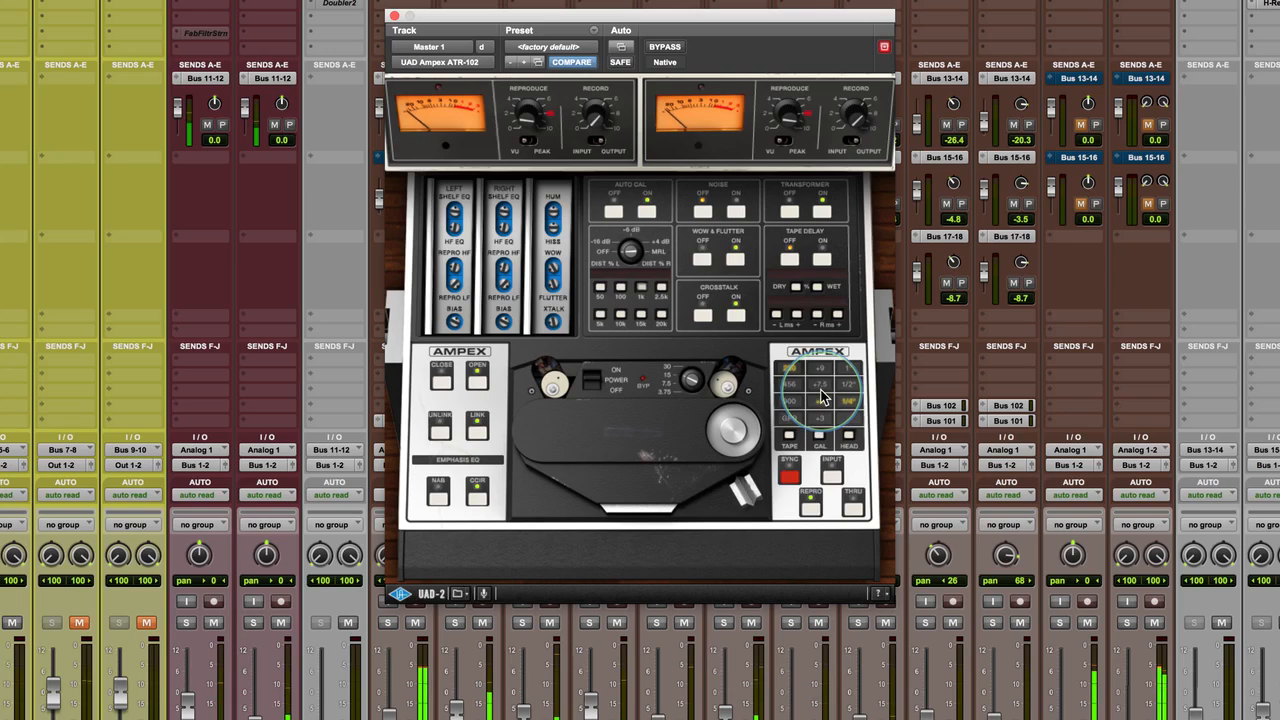
- Compare 456, 900 and GP9 tape at +6 calibration during playback, ending on GP9
left_click(790, 386)
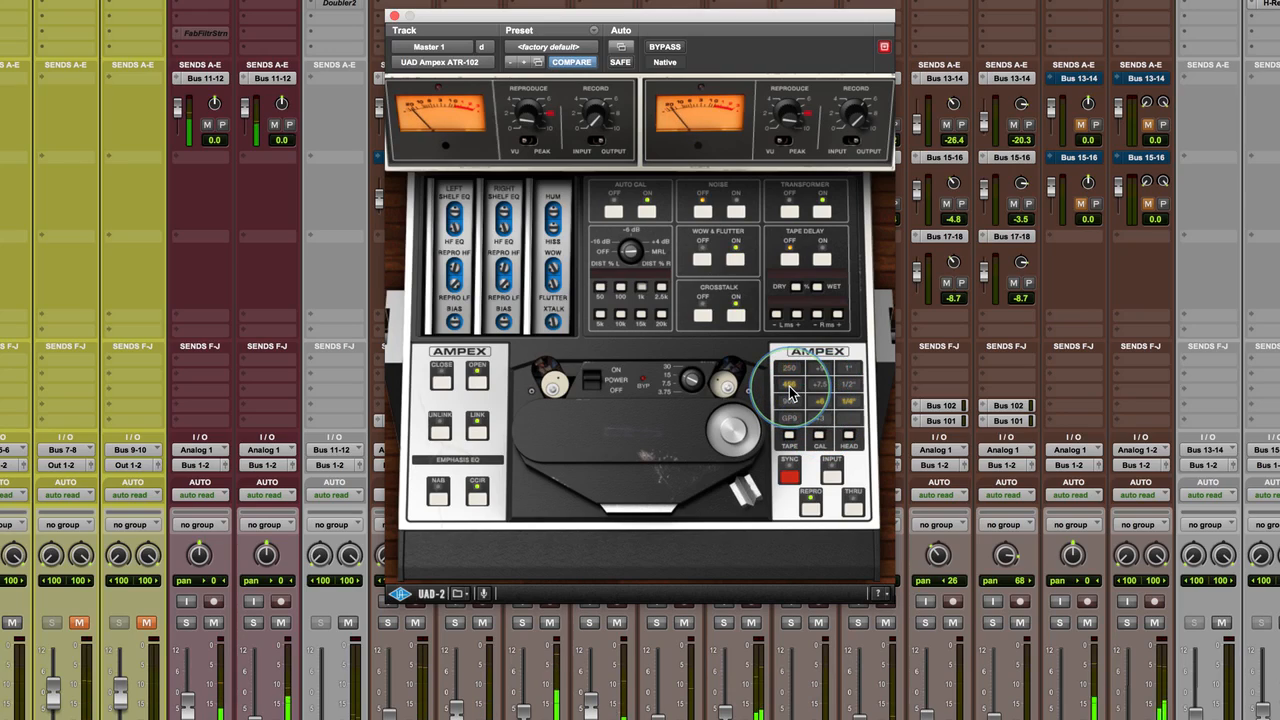
left_click(791, 401)
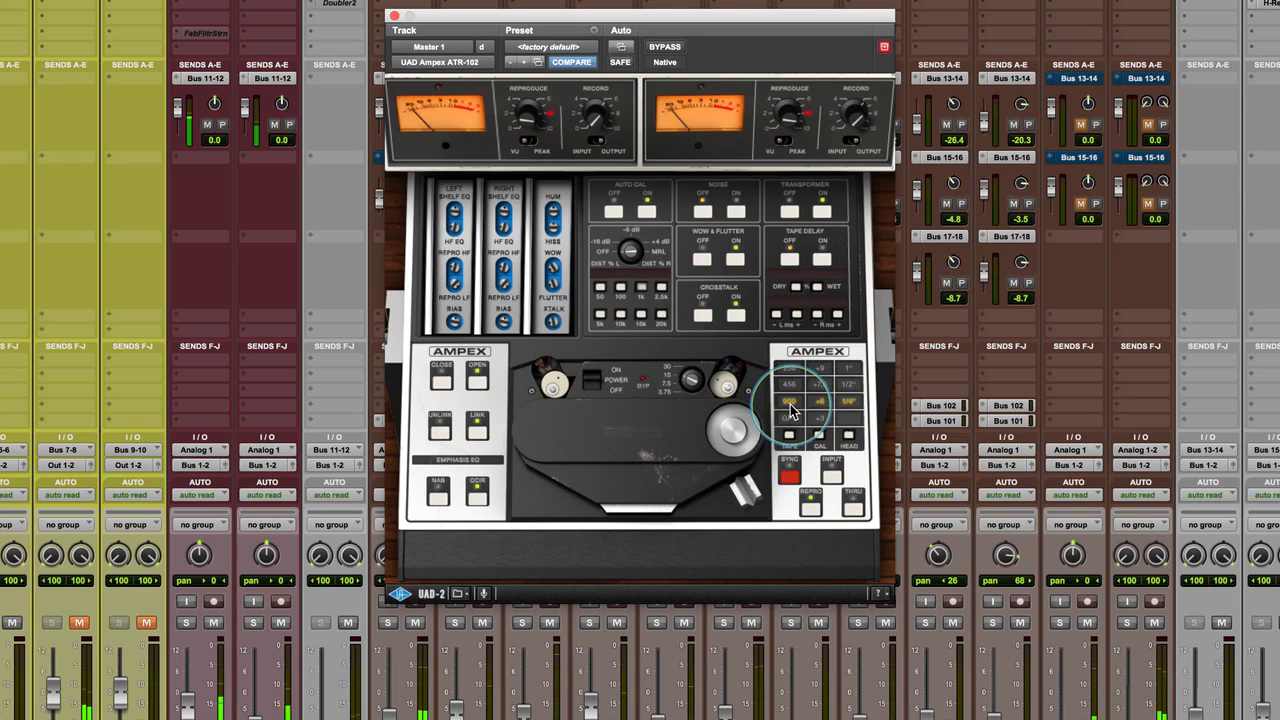
left_click(790, 384)
left_click(792, 402)
left_click(790, 418)
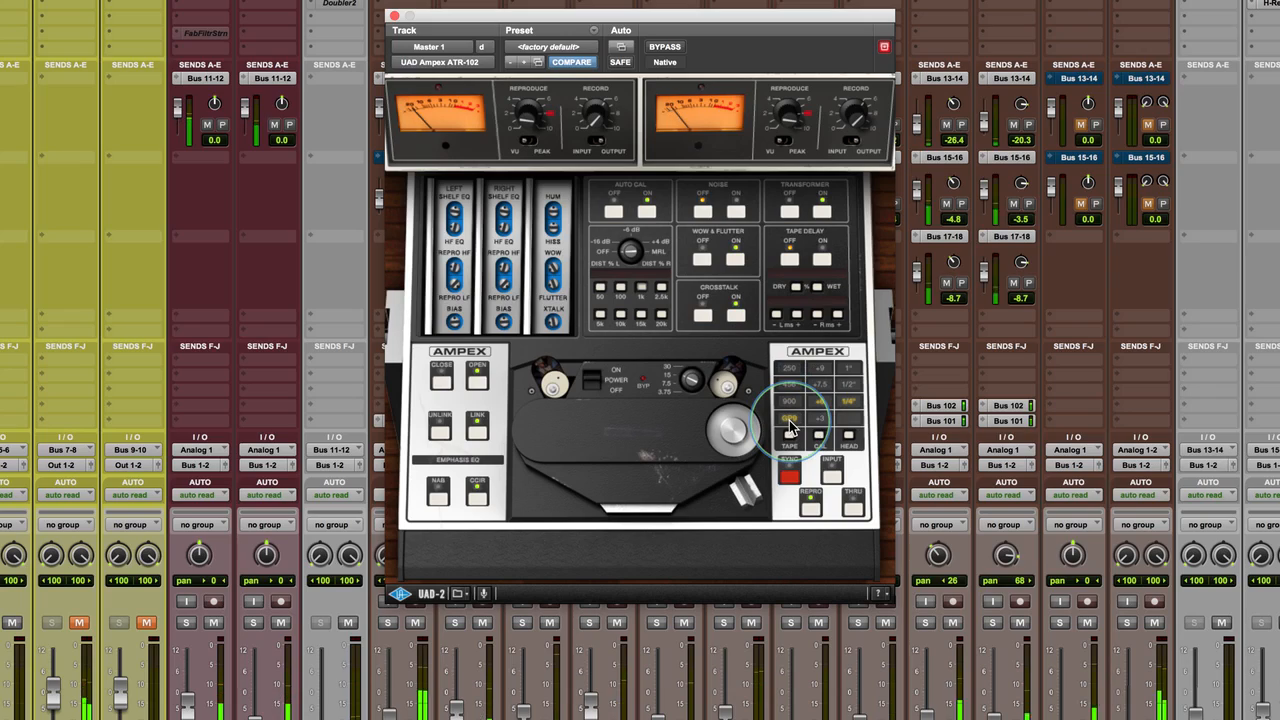
- Compare +7.5 and +9 calibration with GP9 tape on the quarter-inch head, and switch the head width to 1/2"
left_click(820, 386)
left_click(824, 368)
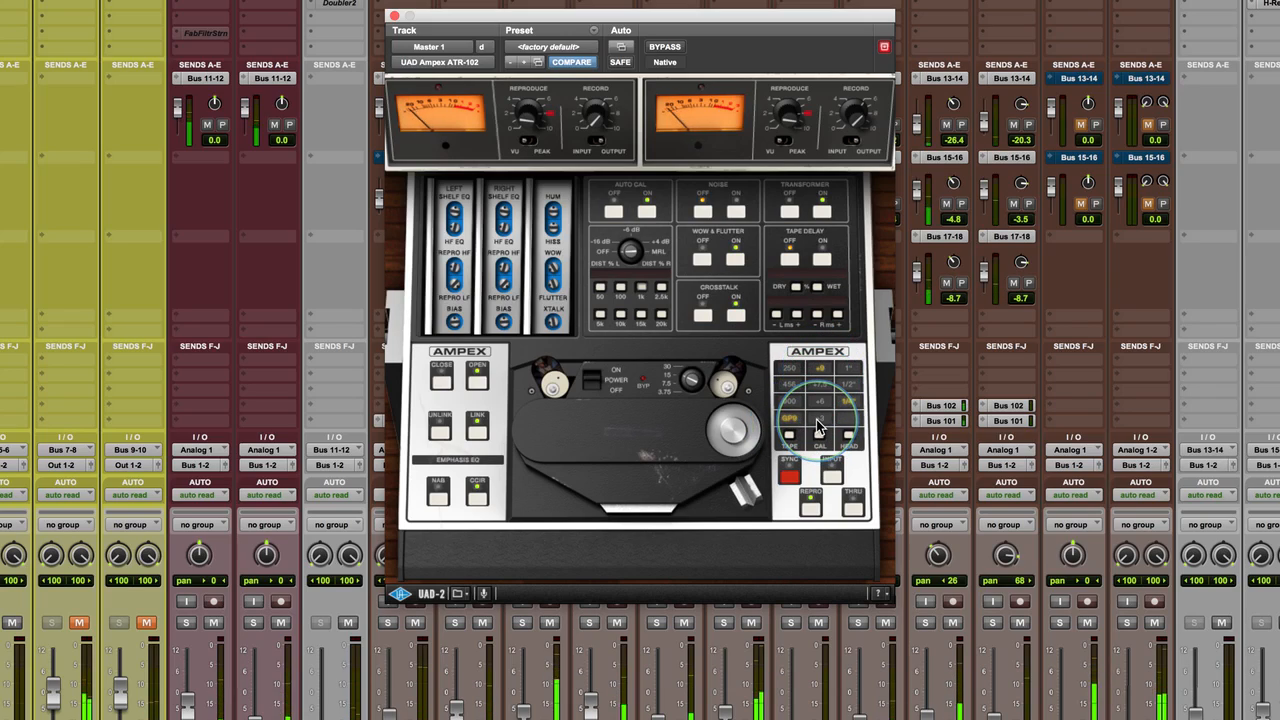
left_click(850, 385)
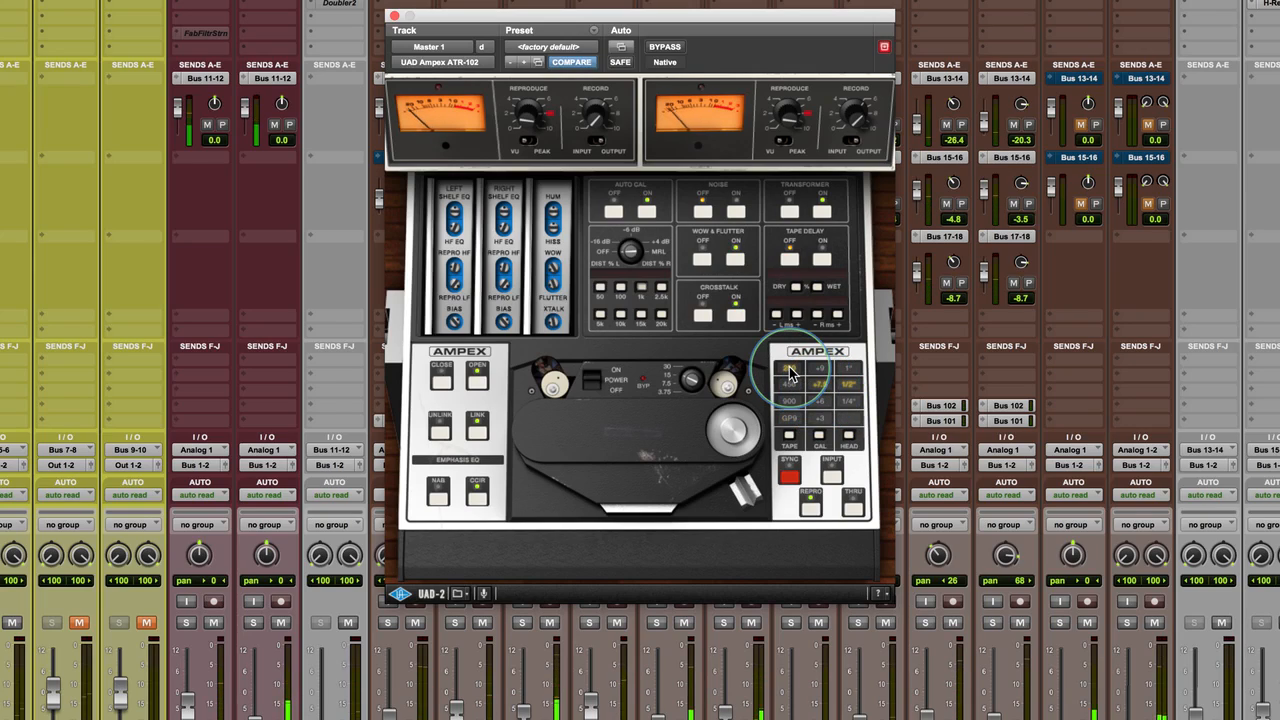
- Compare the +9, +6 and +3 calibration levels with 250 tape on the 1/2" head, ending on +3
left_click(819, 368)
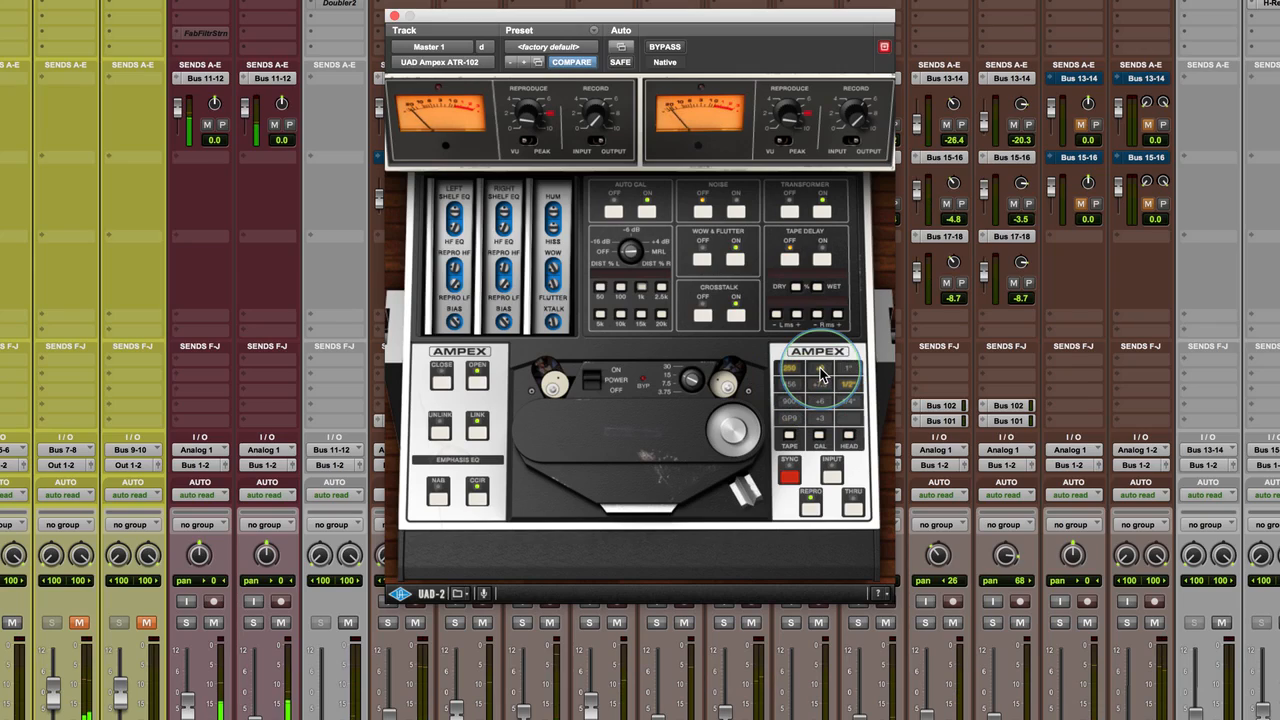
left_click(821, 401)
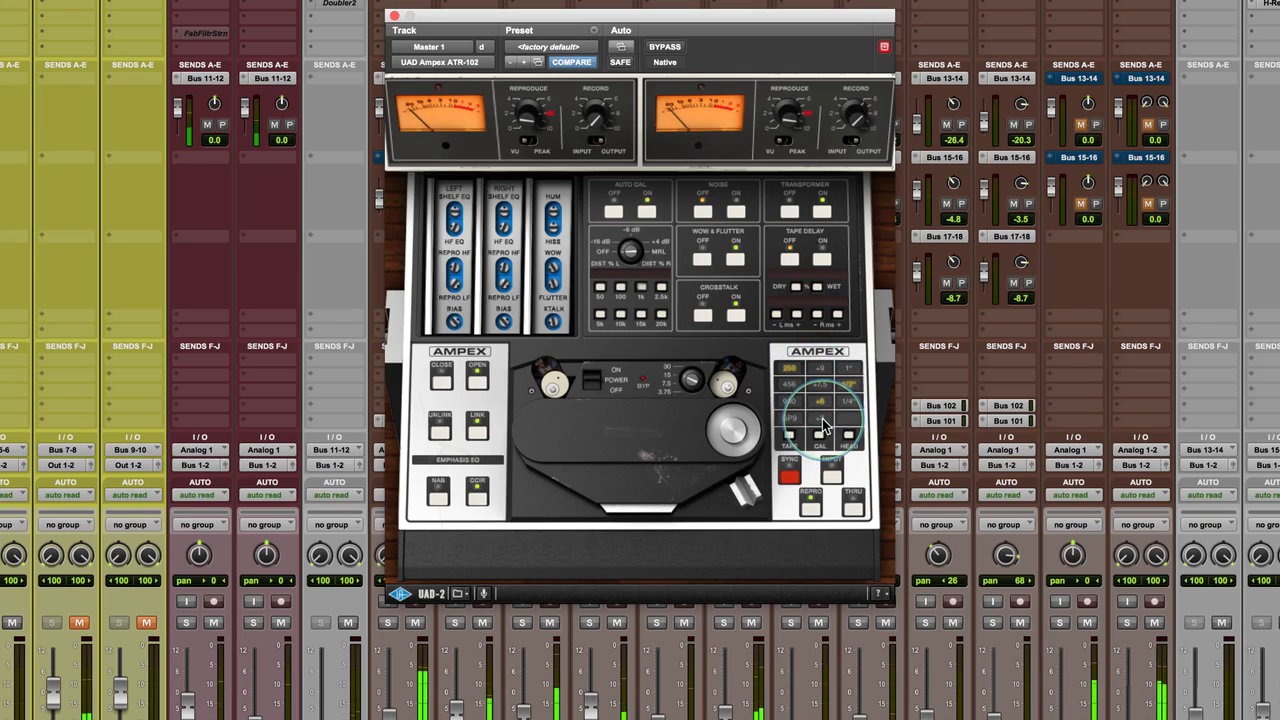
left_click(821, 420)
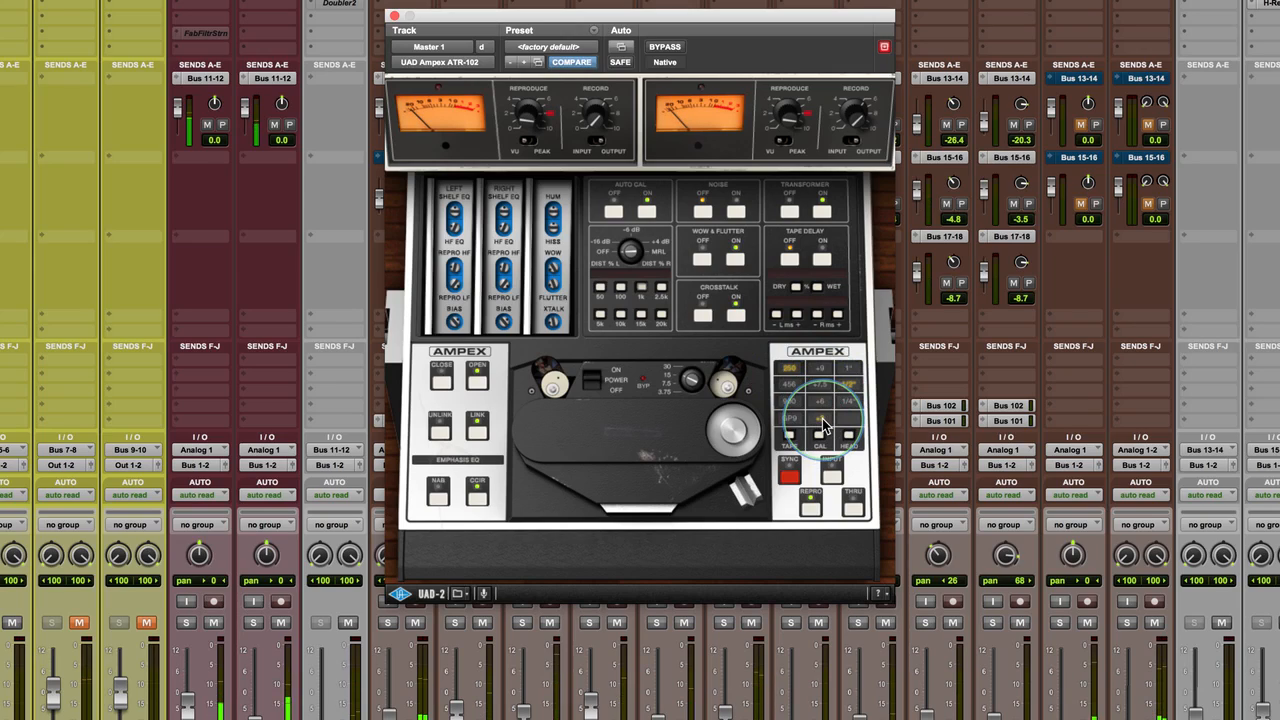
- Select 456 tape and audition it at +6, +7.5 and +9 calibration, ending on +9
left_click(788, 384)
left_click(820, 400)
left_click(820, 386)
left_click(822, 370)
- Select 900 tape and audition it at +7.5, +6 and +3 calibration, ending on +3
left_click(788, 401)
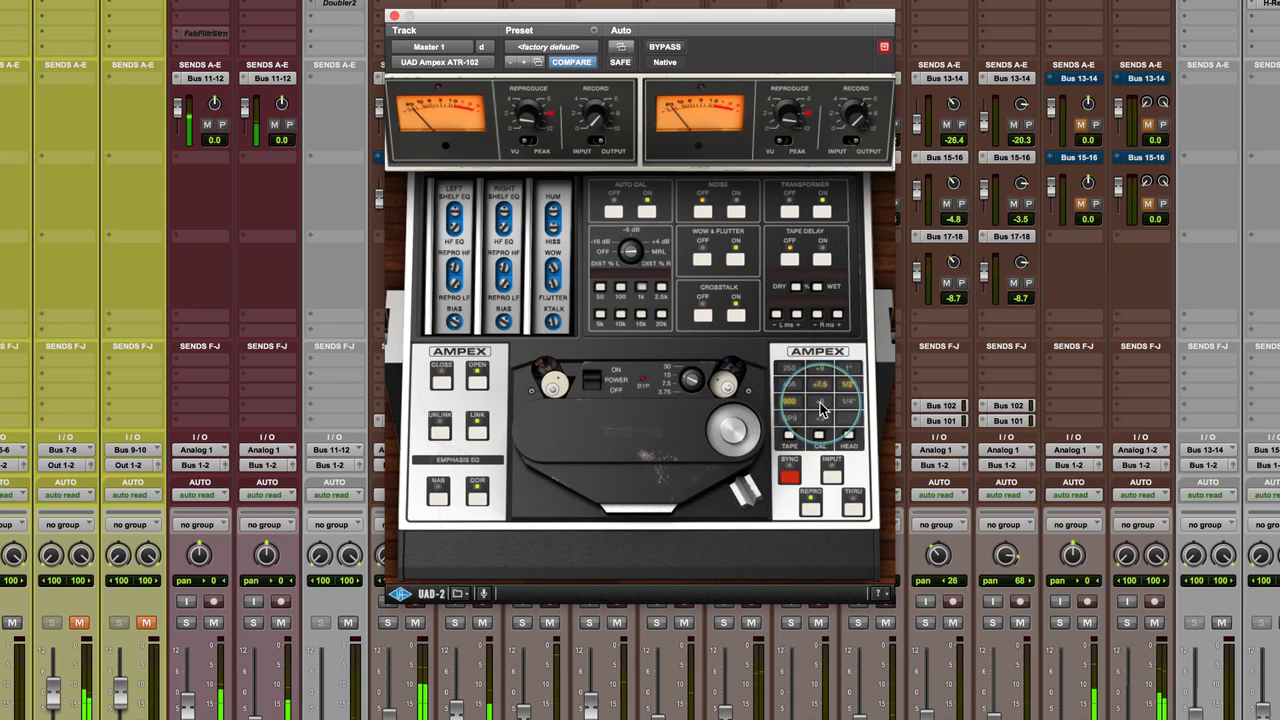
left_click(821, 401)
left_click(820, 422)
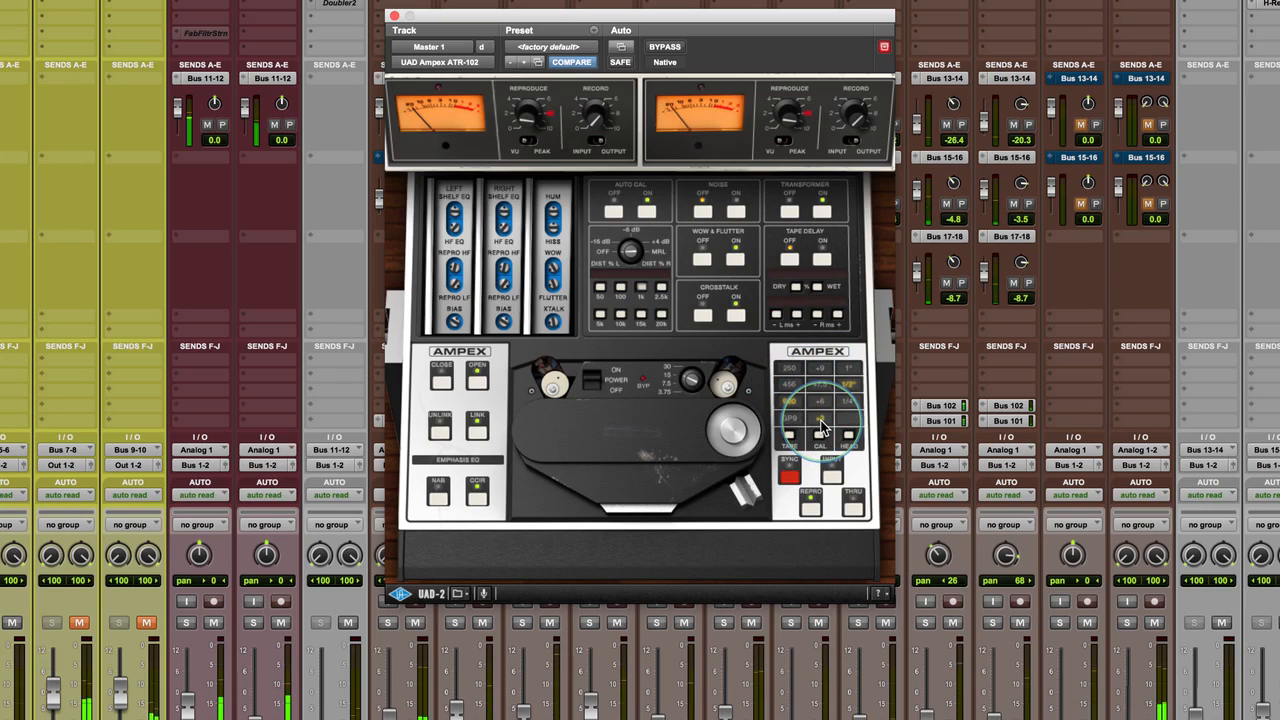
- Select GP9 tape, raise the calibration through +6 and +7.5 to +9, and compare the result with the plug-in powered off and on
left_click(788, 420)
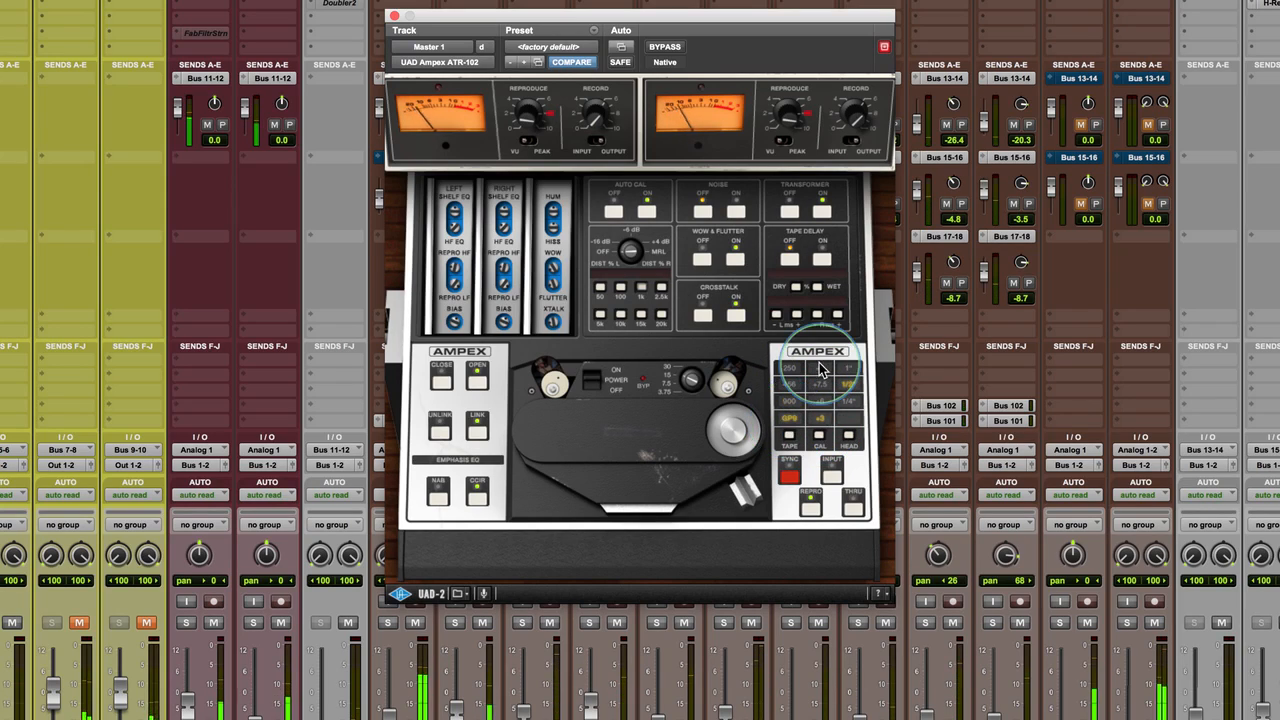
left_click(821, 404)
left_click(821, 386)
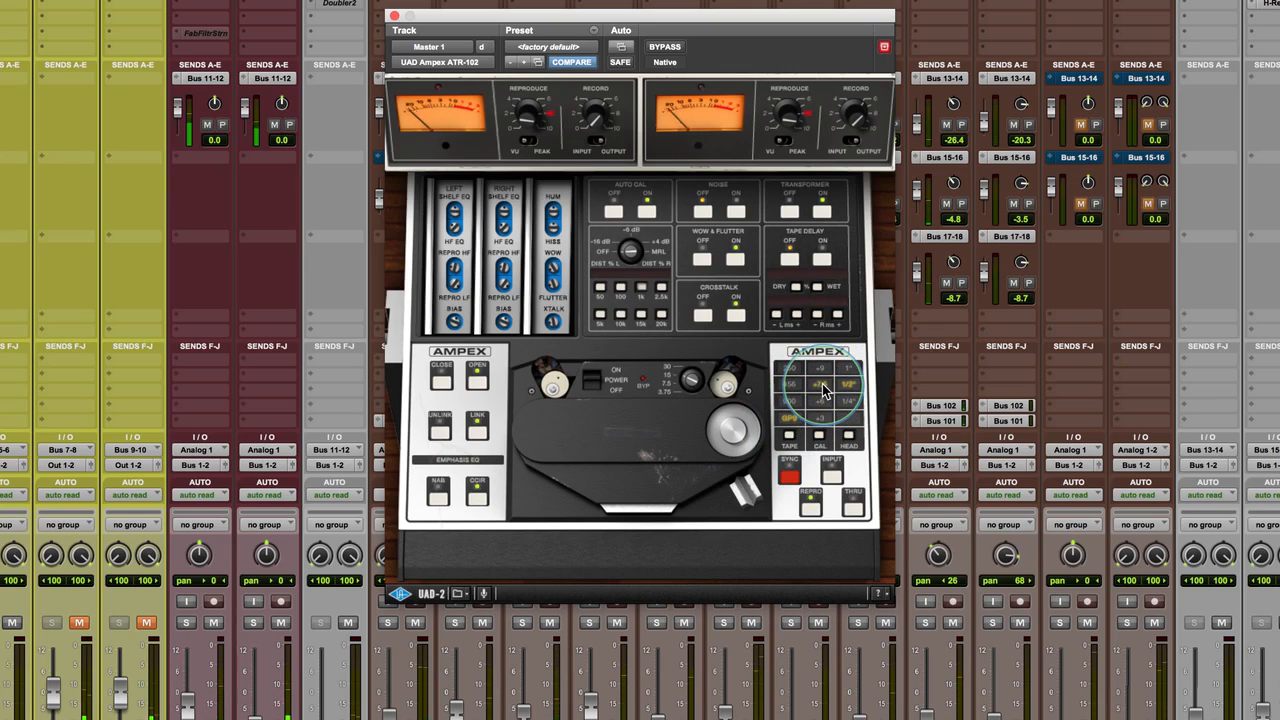
left_click(820, 372)
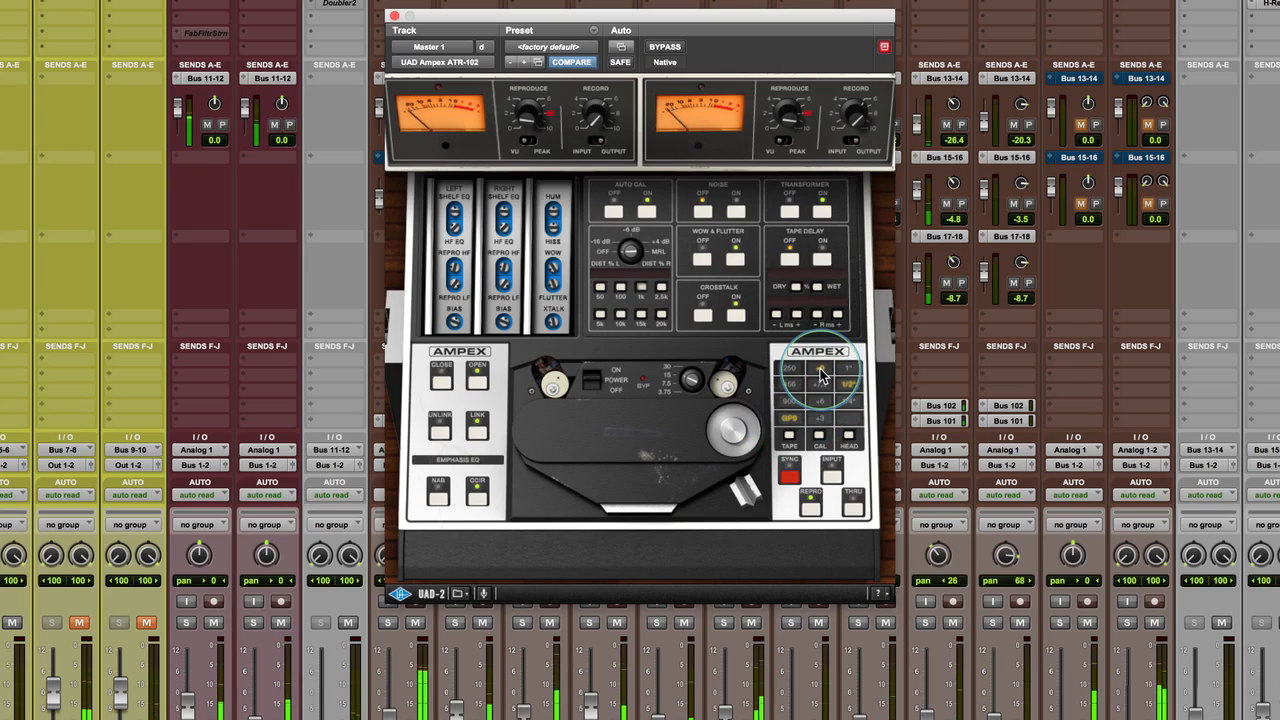
left_click(596, 384)
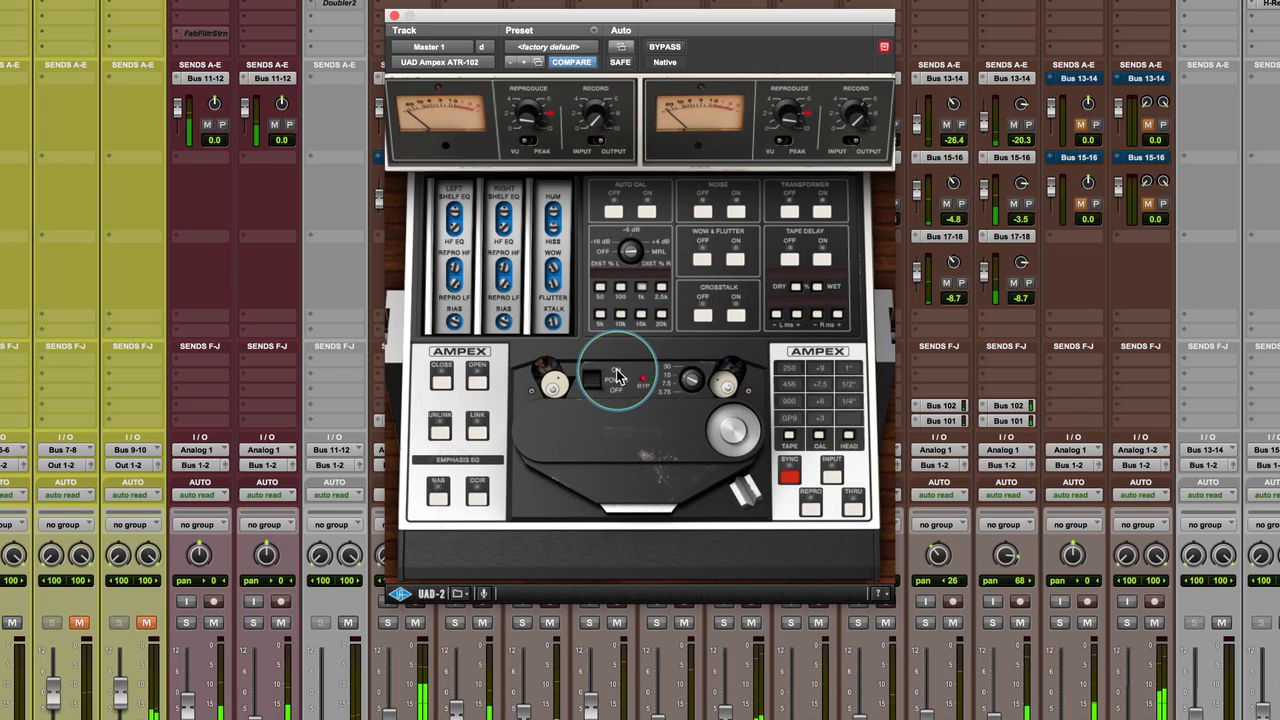
left_click(615, 376)
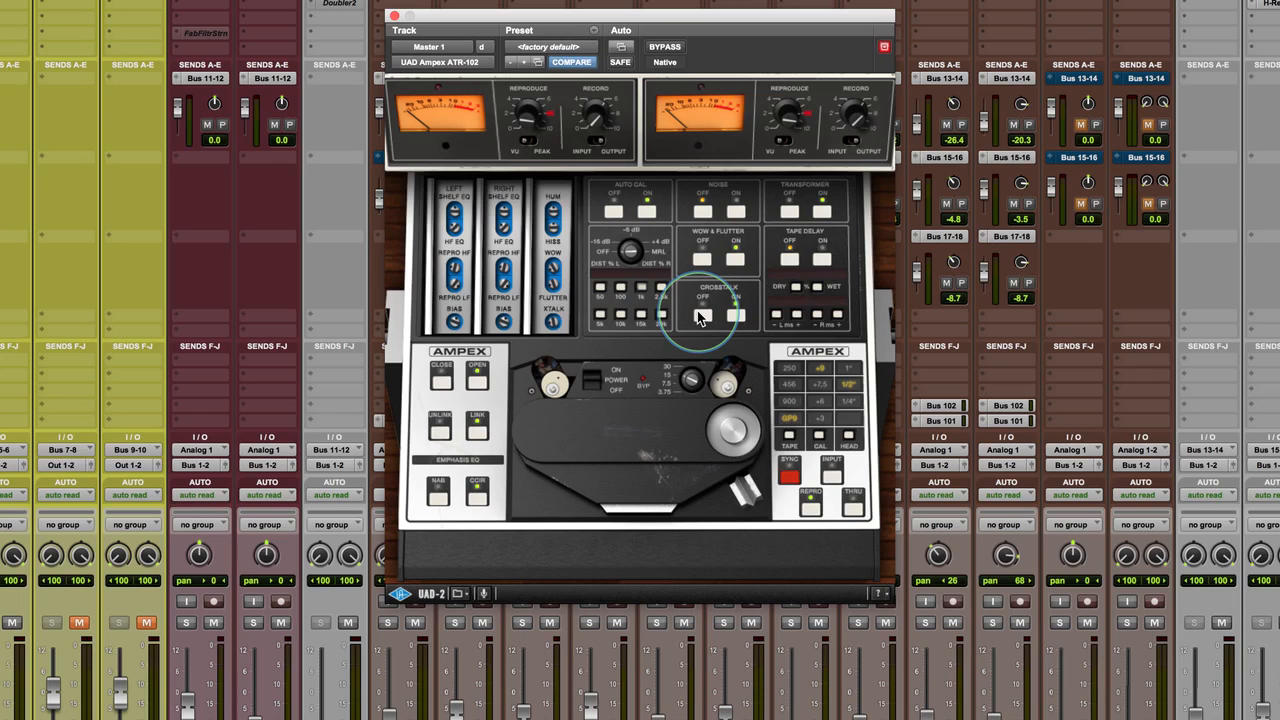
- With wow and flutter on, compare crosstalk off and on during playback, leaving crosstalk off
left_click(737, 258)
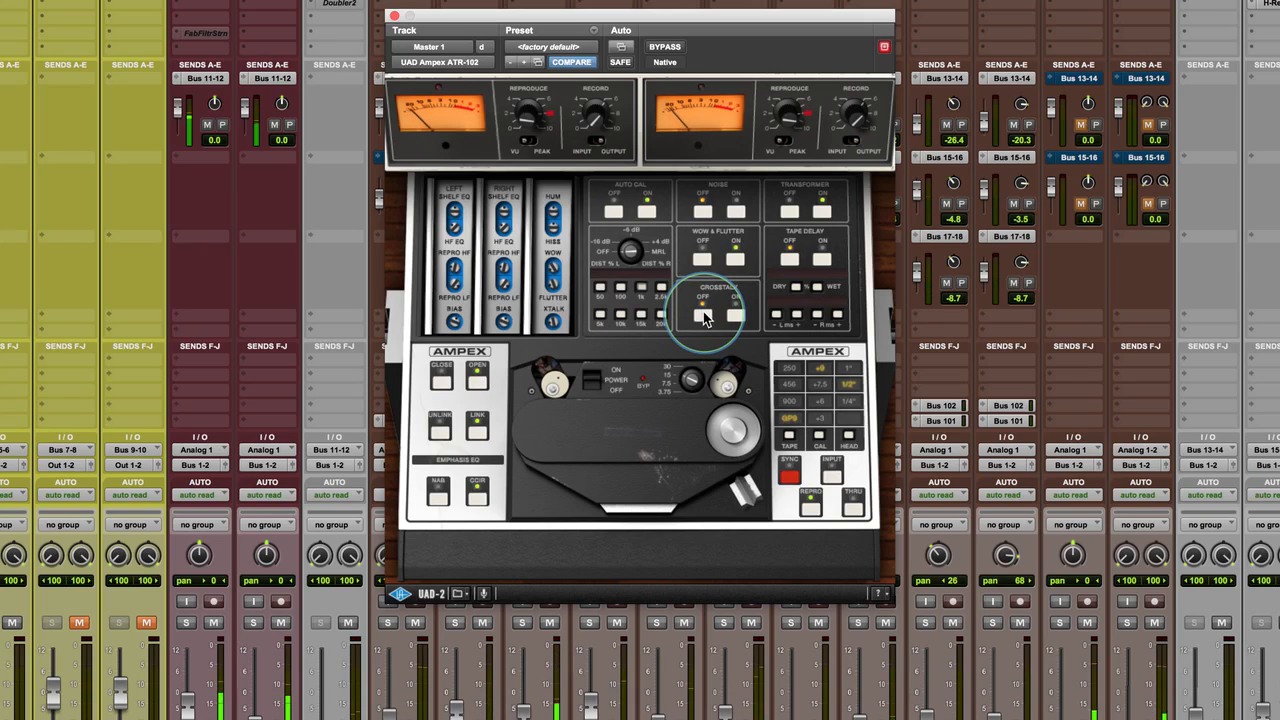
left_click(736, 316)
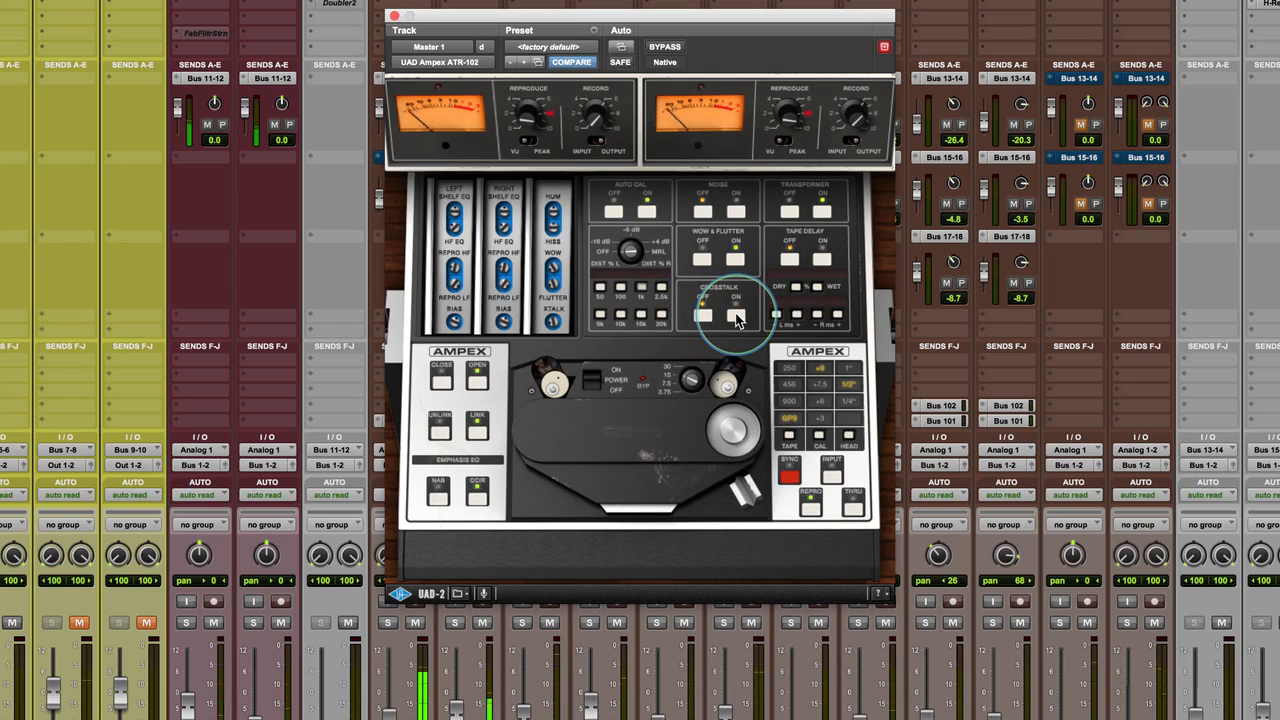
left_click(704, 316)
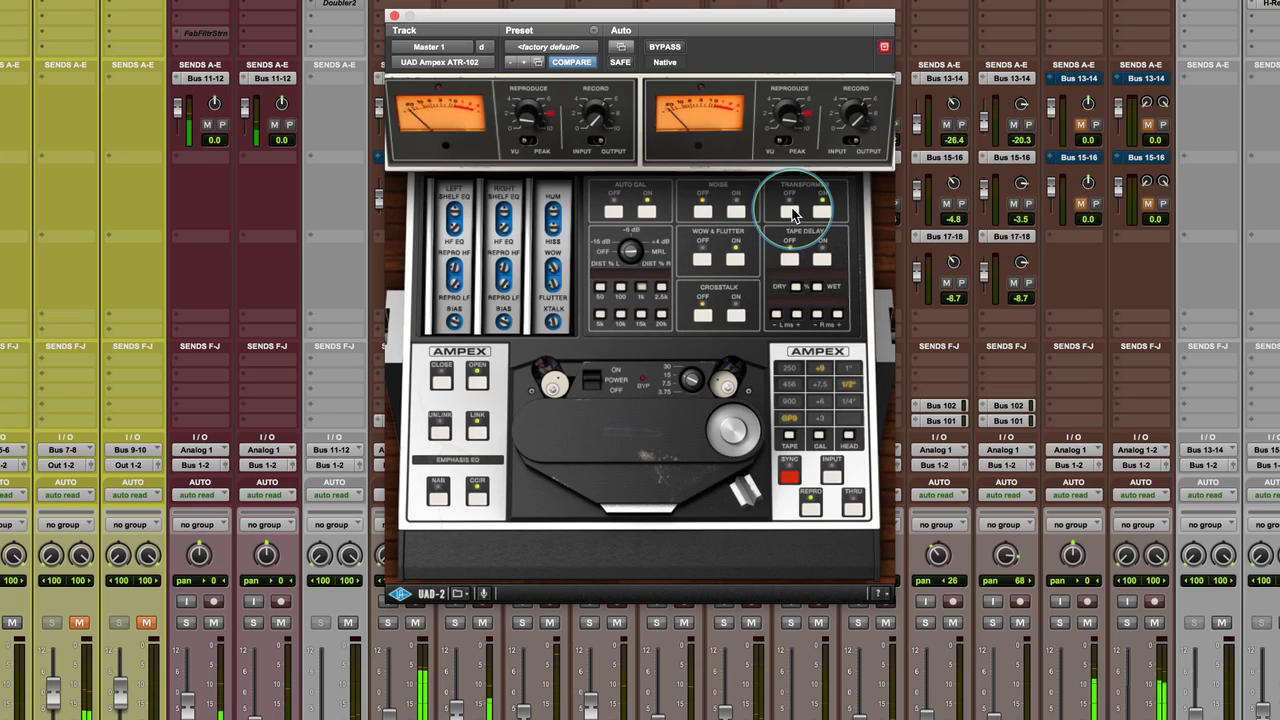
- Compare the transformer off and on during playback, leaving it on, and switch to the Plugin of the Week presentation
left_click(790, 211)
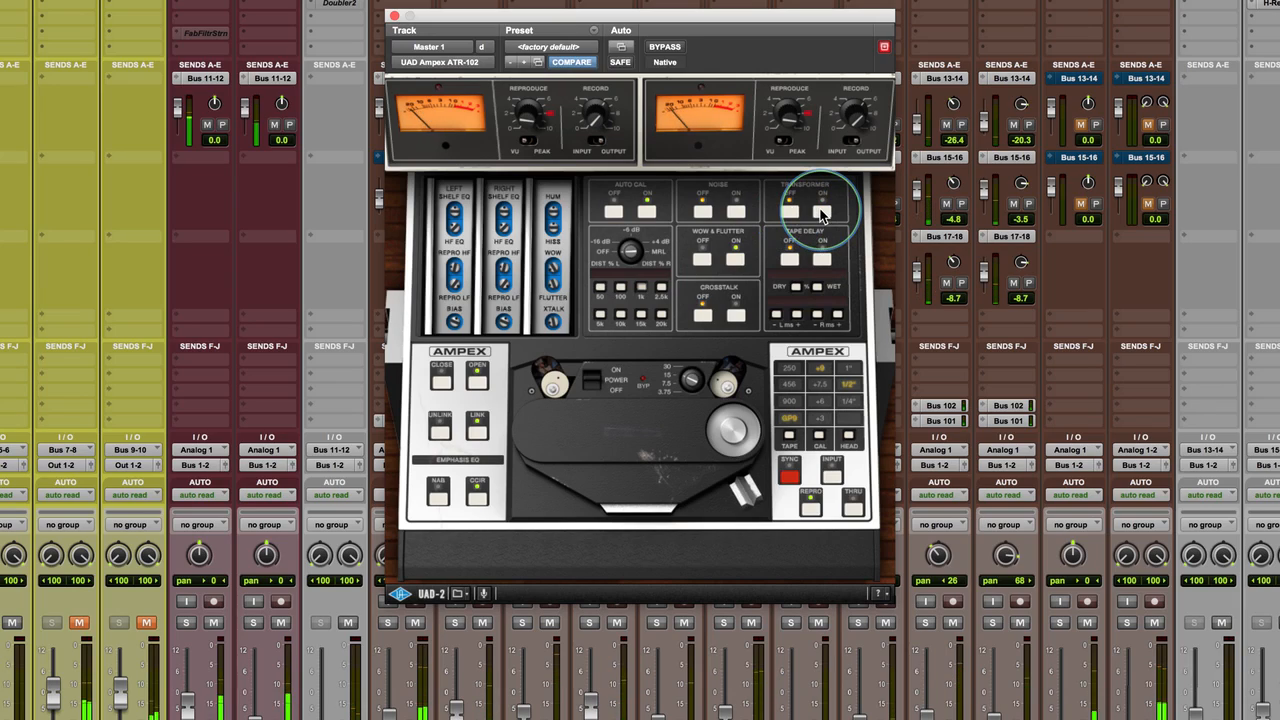
left_click(822, 213)
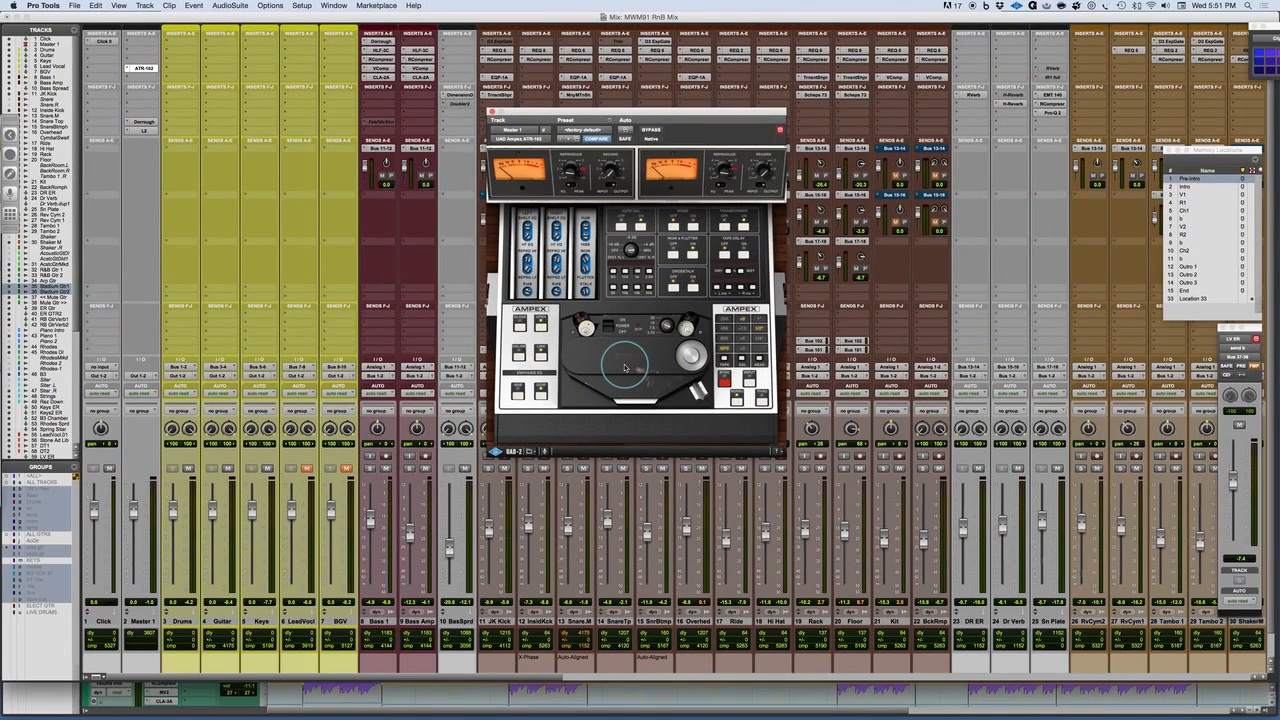
key("super+Tab")
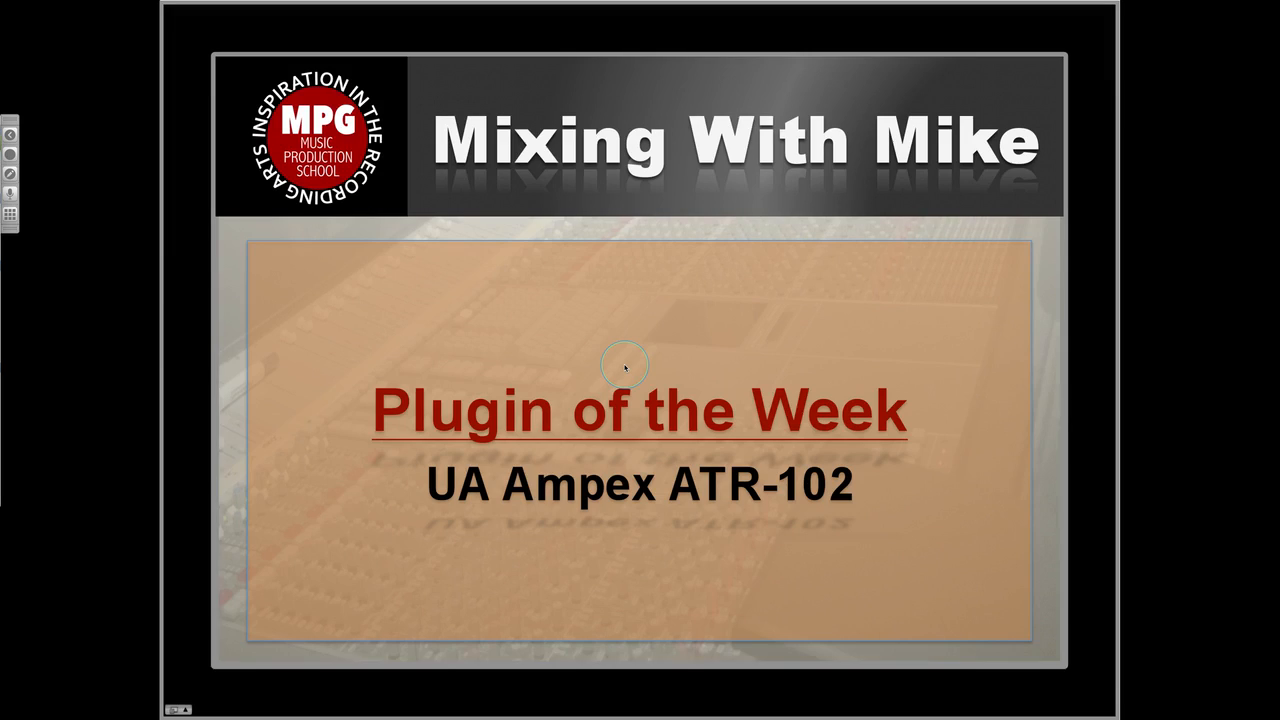